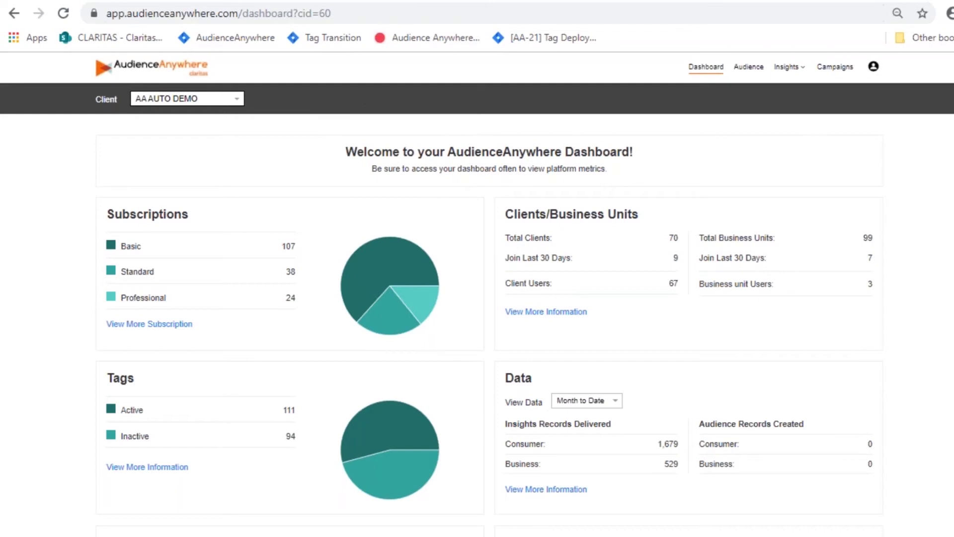
Look over the dashboard metrics and open the Site Analytics insights for the AA AUTO DEMO client.
{"action": "scroll", "coordinate": [477, 293], "scroll_direction": "down", "scroll_amount": 3}
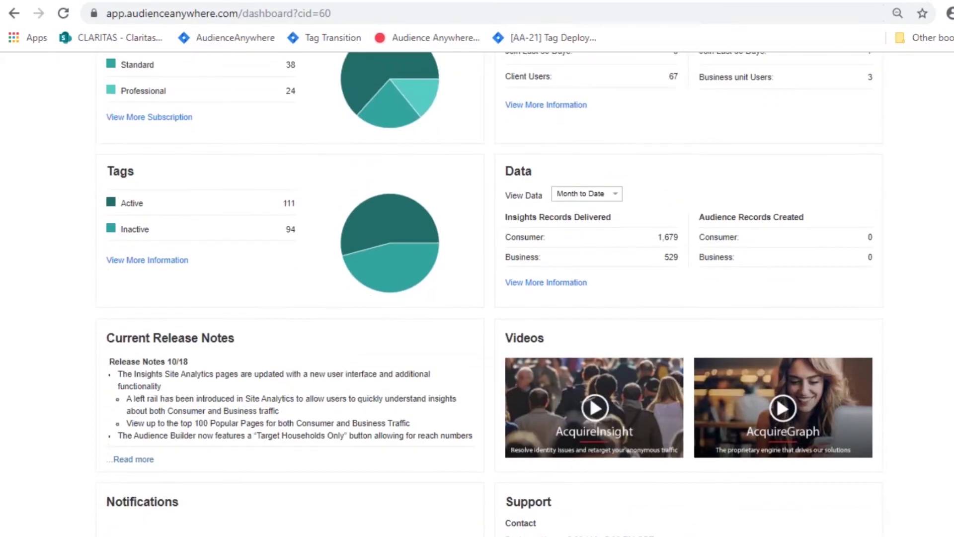
{"action": "scroll", "coordinate": [477, 293], "scroll_direction": "up", "scroll_amount": 3}
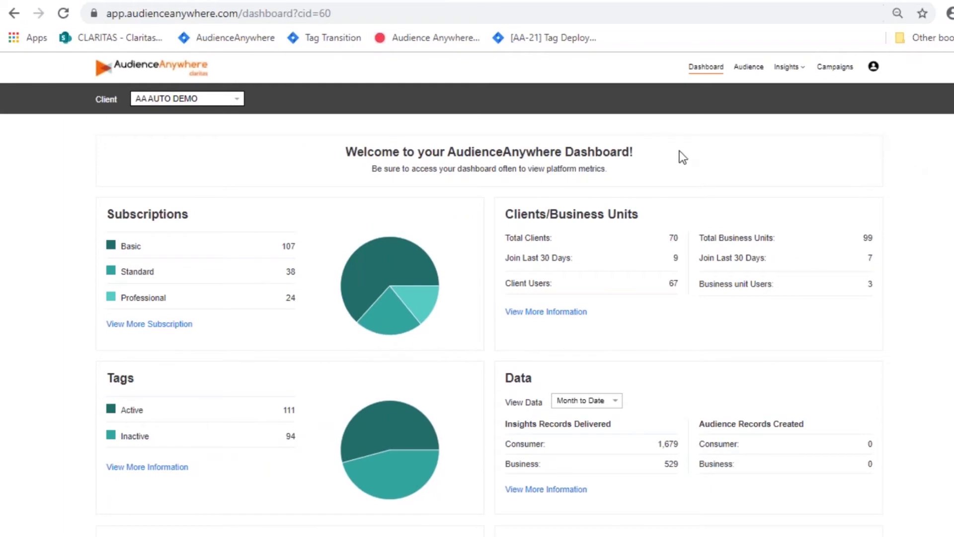
{"action": "left_click", "coordinate": [787, 72]}
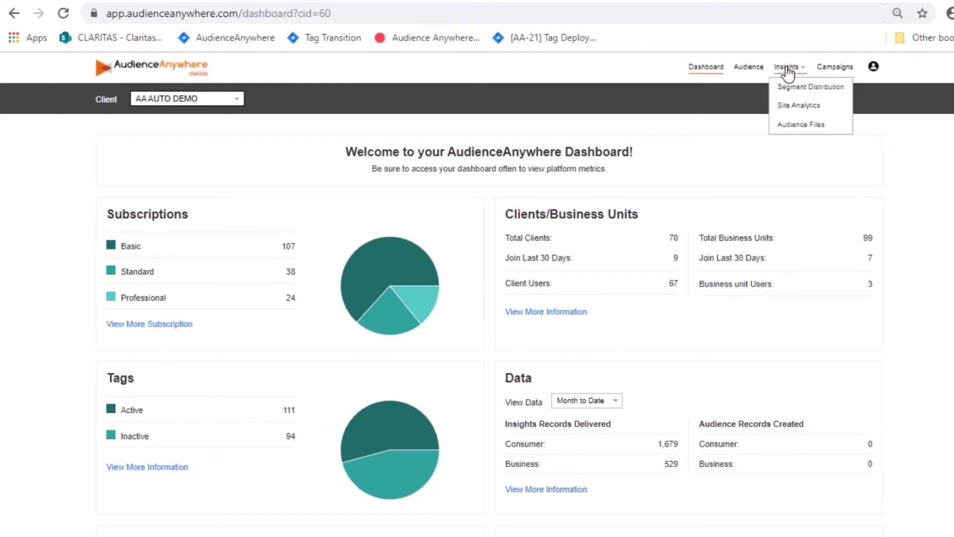
{"action": "left_click", "coordinate": [784, 107]}
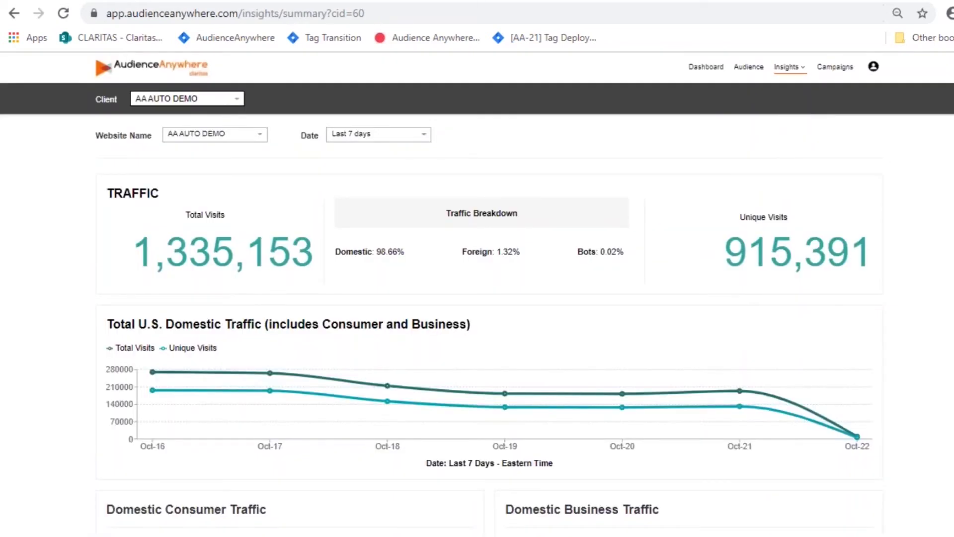
Review the site traffic summary and open the detailed consumer information from the Domestic Consumer Traffic section.
{"action": "scroll", "coordinate": [489, 290], "scroll_direction": "down", "scroll_amount": 2}
{"action": "scroll", "coordinate": [489, 291], "scroll_direction": "down", "scroll_amount": 1}
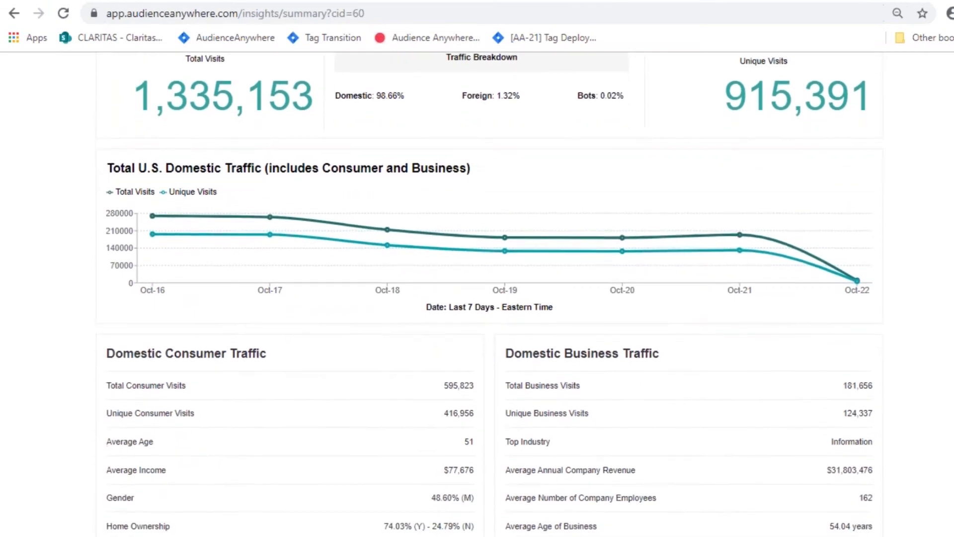
{"action": "scroll", "coordinate": [489, 291], "scroll_direction": "up", "scroll_amount": 1}
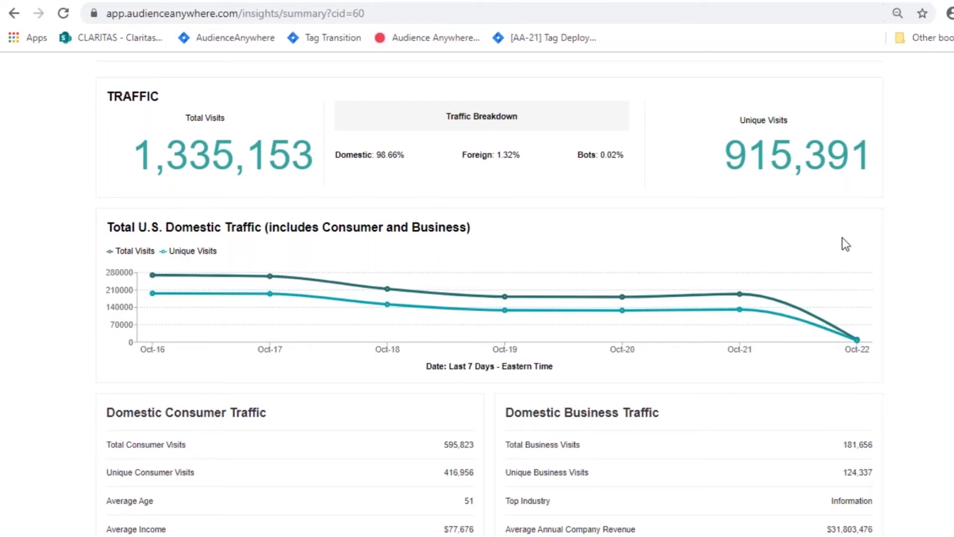
{"action": "scroll", "coordinate": [490, 298], "scroll_direction": "down", "scroll_amount": 1}
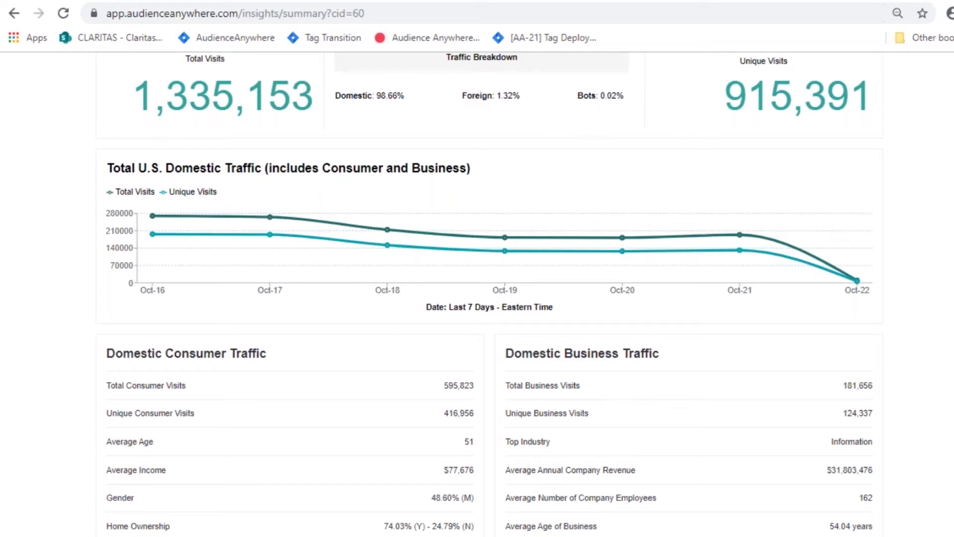
{"action": "scroll", "coordinate": [505, 378], "scroll_direction": "down", "scroll_amount": 2}
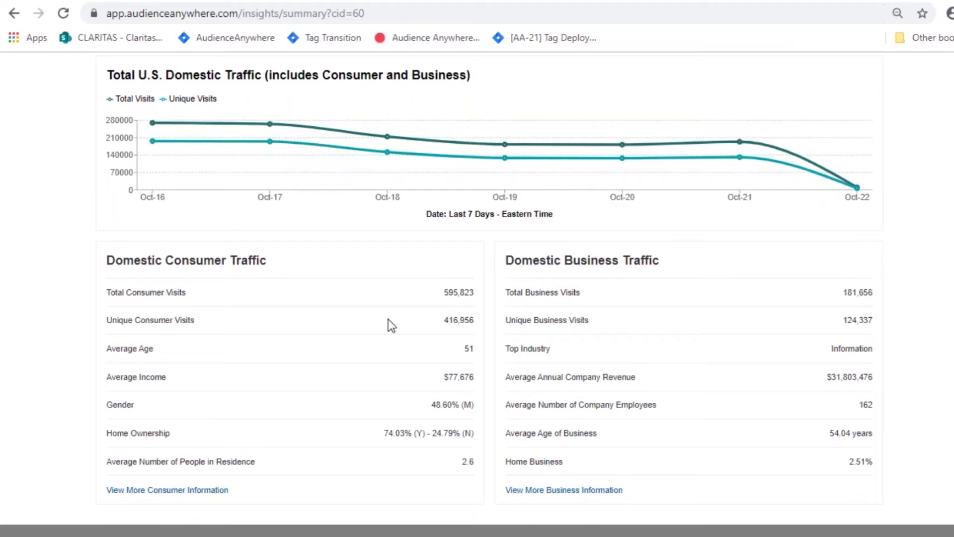
{"action": "left_click", "coordinate": [160, 492]}
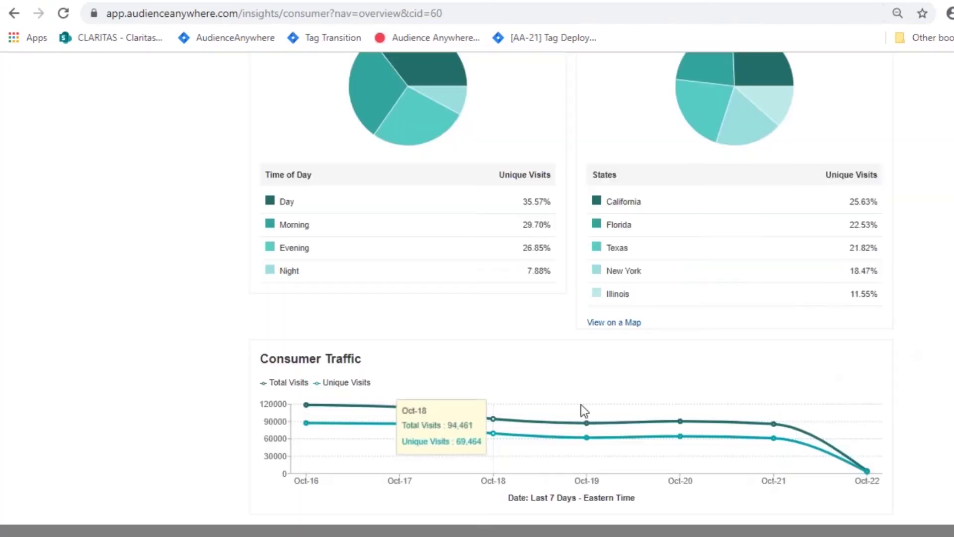
Examine the consumer traffic overview and the age, gender and income demographics, and return to the Overview section.
{"action": "scroll", "coordinate": [943, 323], "scroll_direction": "up", "scroll_amount": 4}
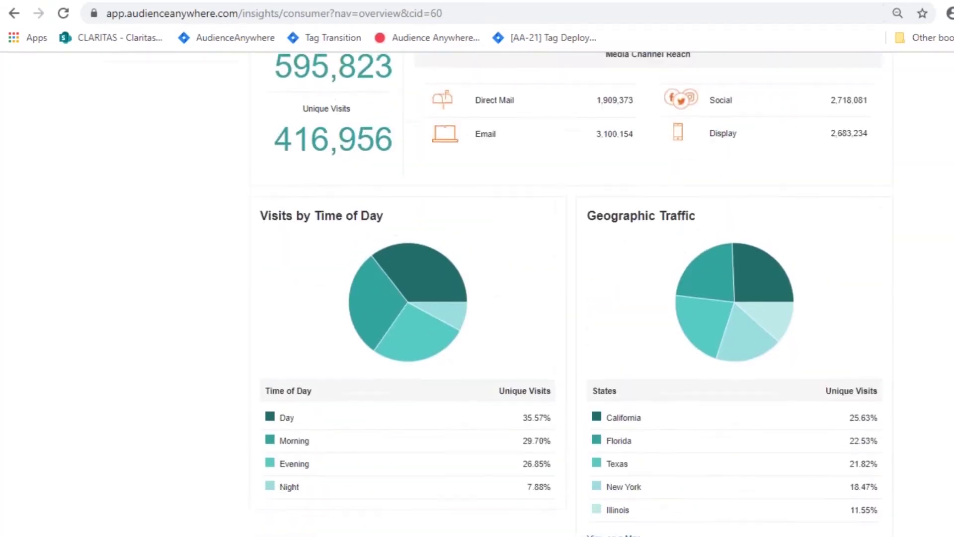
{"action": "scroll", "coordinate": [494, 294], "scroll_direction": "up", "scroll_amount": 4}
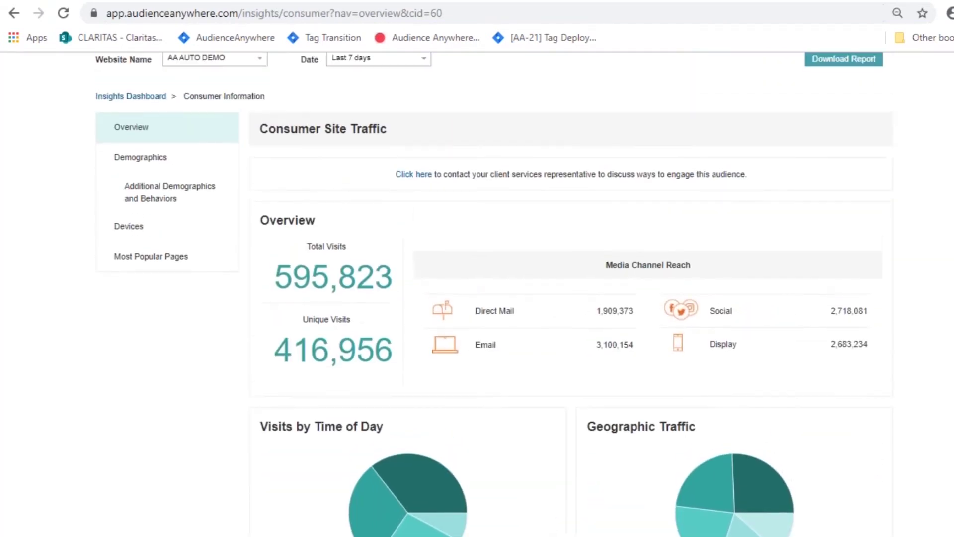
{"action": "scroll", "coordinate": [493, 294], "scroll_direction": "up", "scroll_amount": 1}
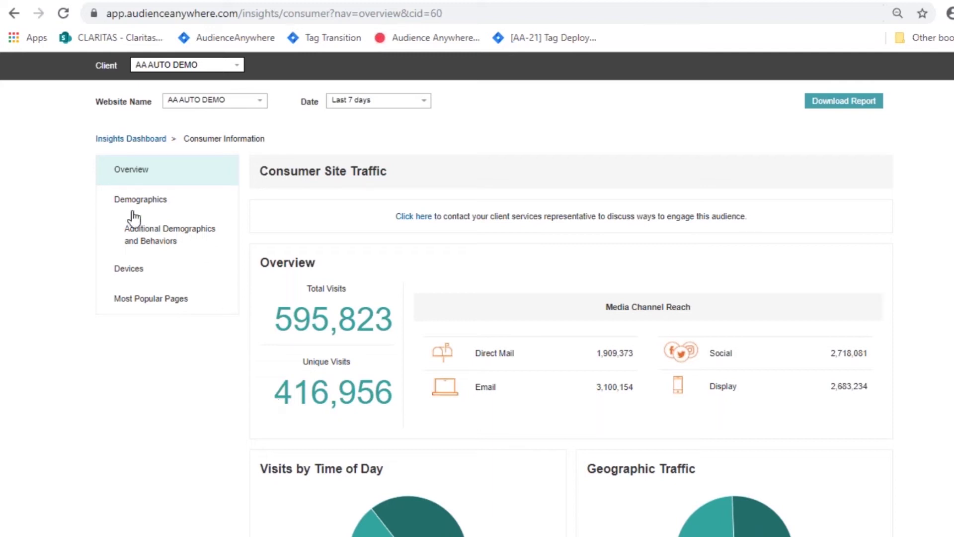
{"action": "left_click", "coordinate": [144, 199]}
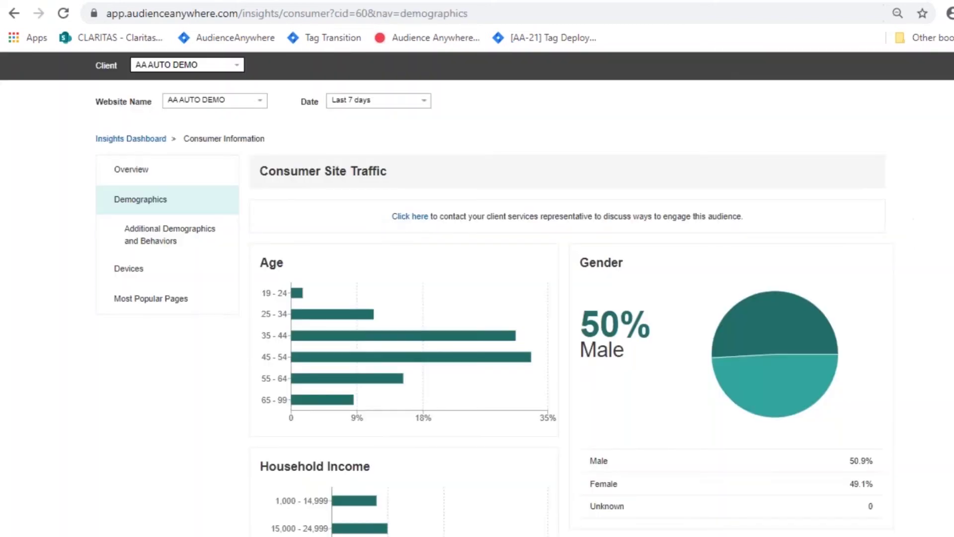
{"action": "scroll", "coordinate": [477, 293], "scroll_direction": "down", "scroll_amount": 4}
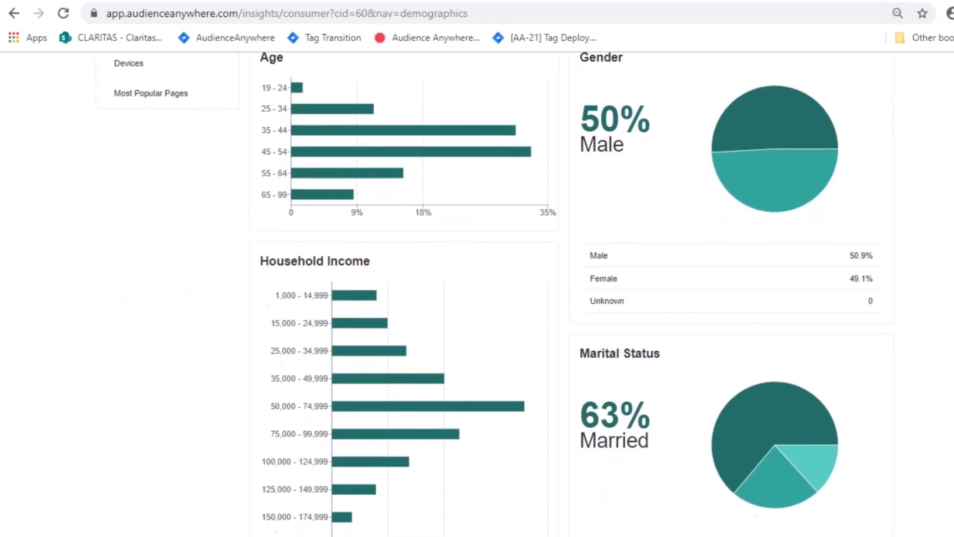
{"action": "scroll", "coordinate": [477, 293], "scroll_direction": "up", "scroll_amount": 4}
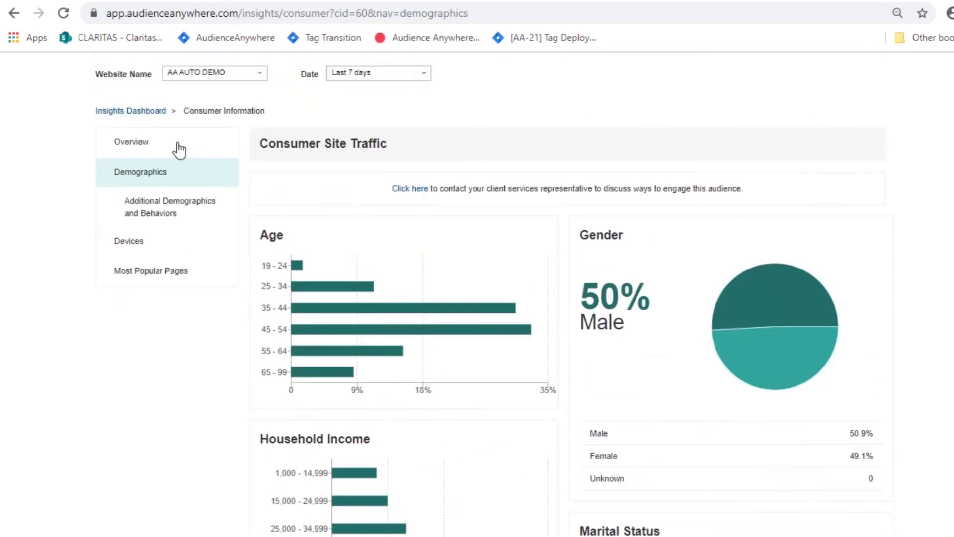
{"action": "left_click", "coordinate": [213, 145]}
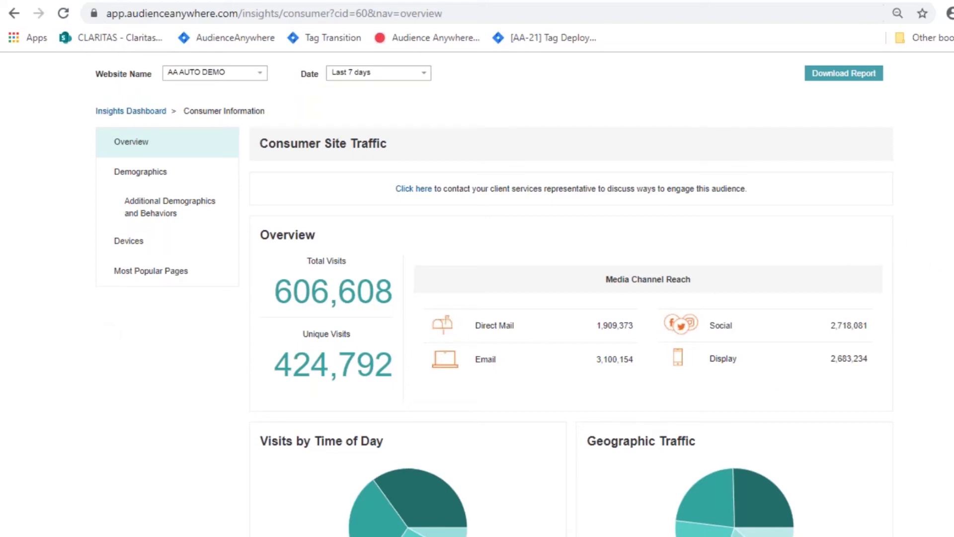
Open the Segment Distribution insights for the AA AUTO DEMO website.
{"action": "scroll", "coordinate": [477, 296], "scroll_direction": "up", "scroll_amount": 2}
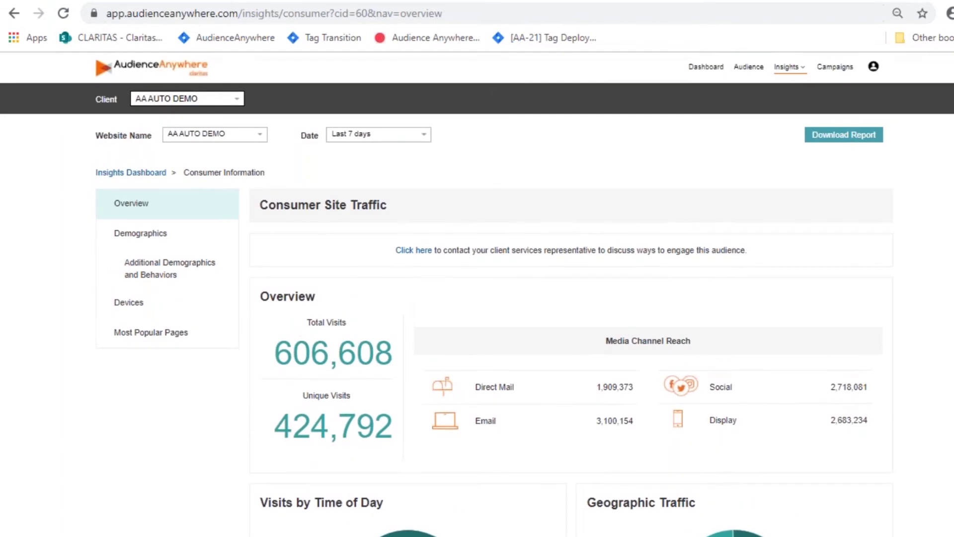
{"action": "left_click", "coordinate": [790, 70]}
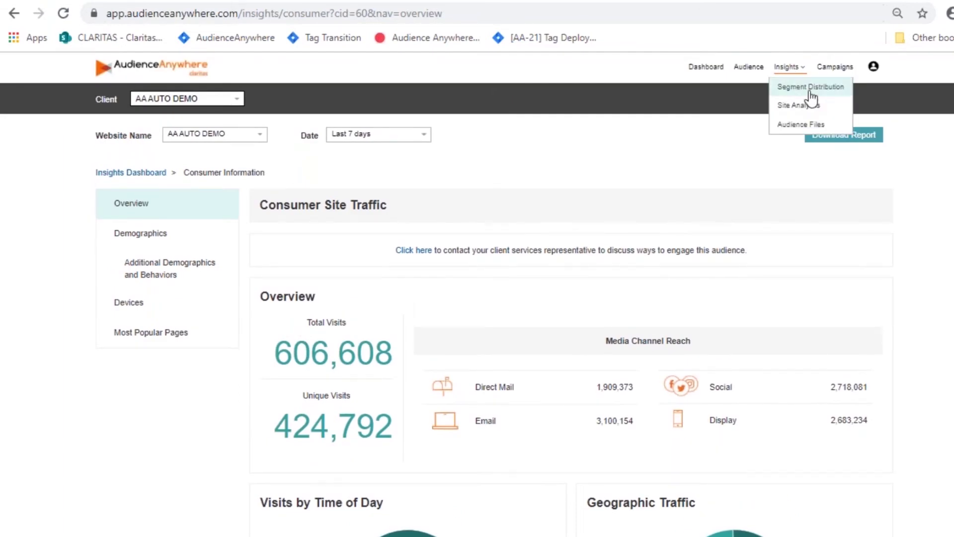
{"action": "left_click", "coordinate": [809, 87]}
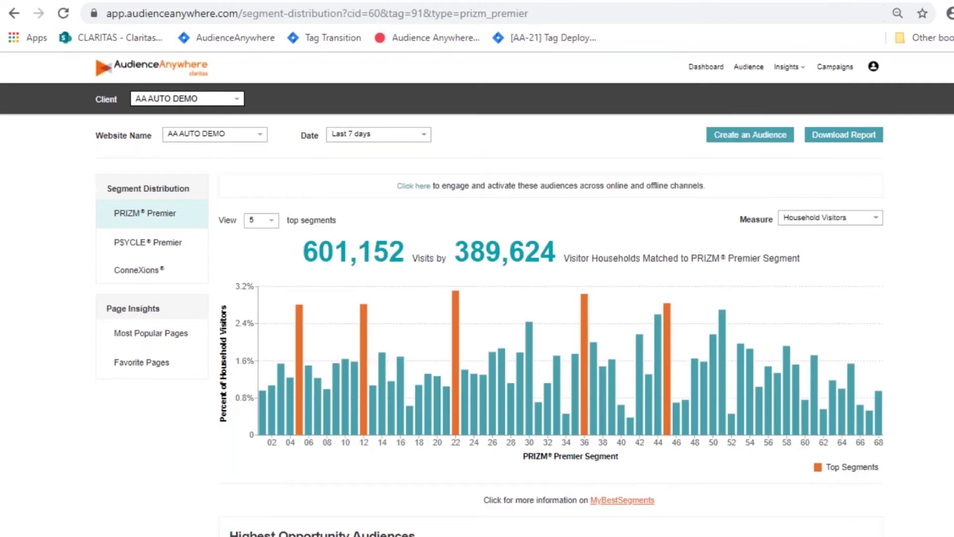
{"action": "left_click", "coordinate": [794, 70]}
Compare the P$YCLE Premier and ConneXions segment distributions and return to PRIZM Premier.
{"action": "left_click", "coordinate": [145, 244]}
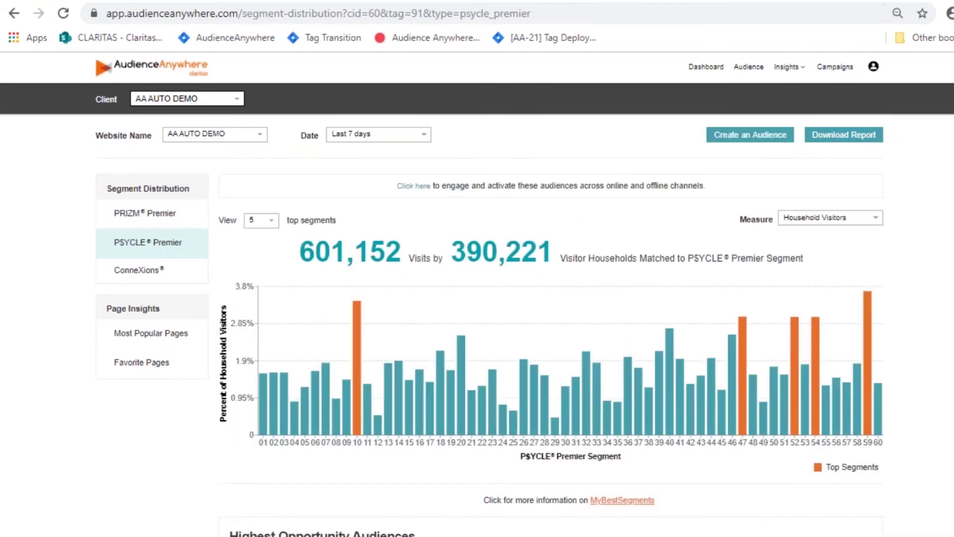
{"action": "left_click", "coordinate": [145, 273]}
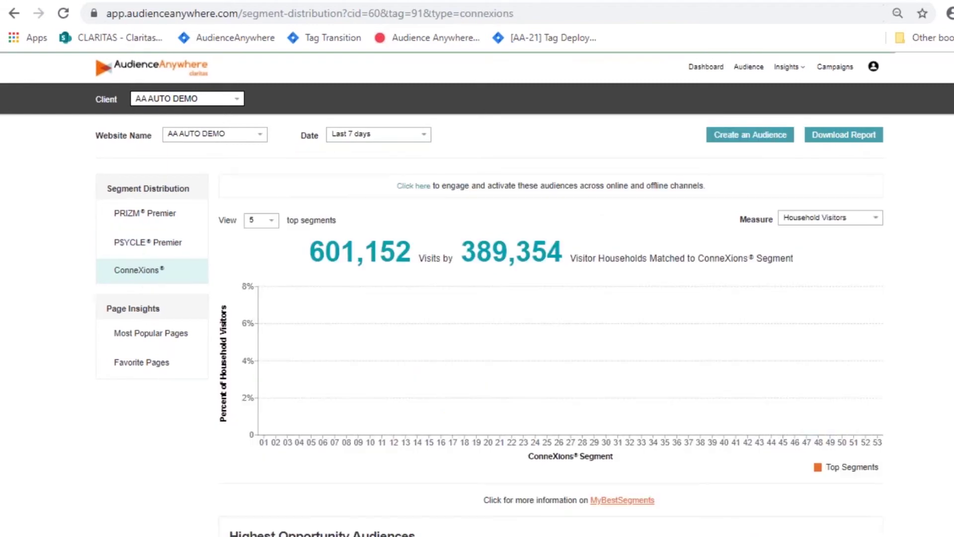
{"action": "left_click", "coordinate": [158, 214]}
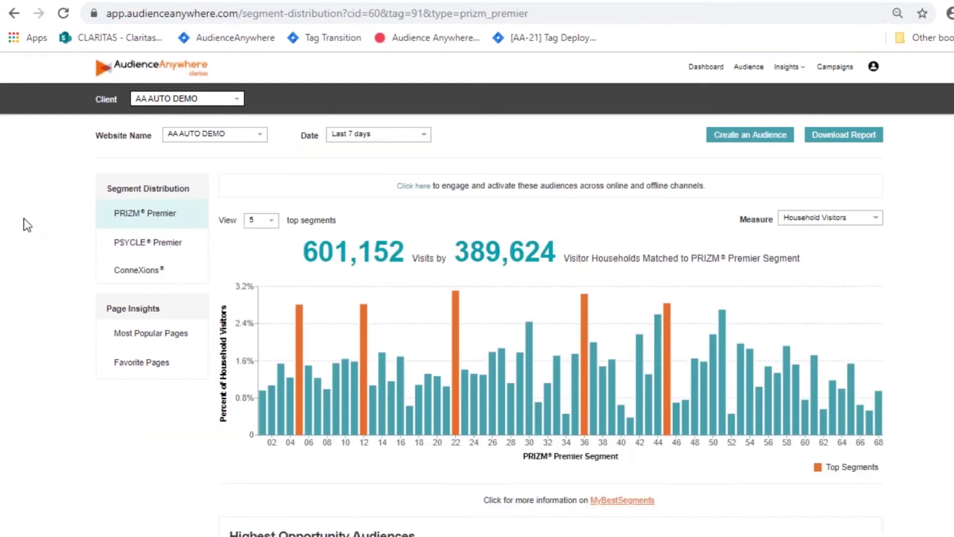
{"action": "left_click", "coordinate": [119, 232]}
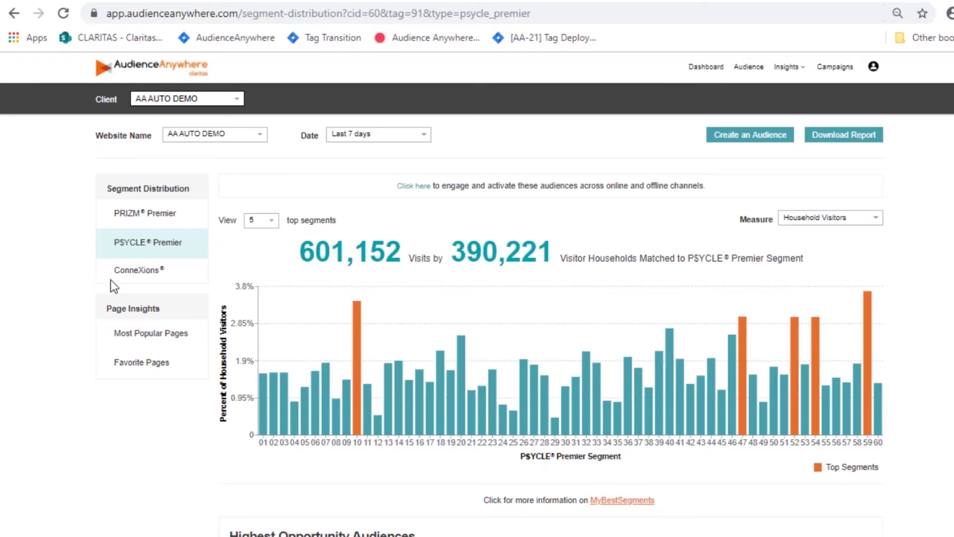
{"action": "left_click", "coordinate": [132, 276]}
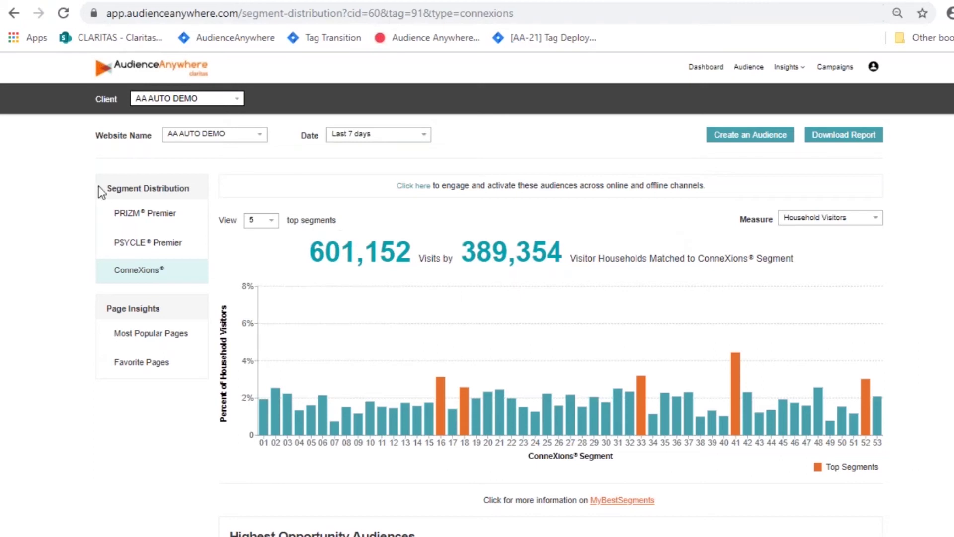
{"action": "left_click", "coordinate": [156, 213]}
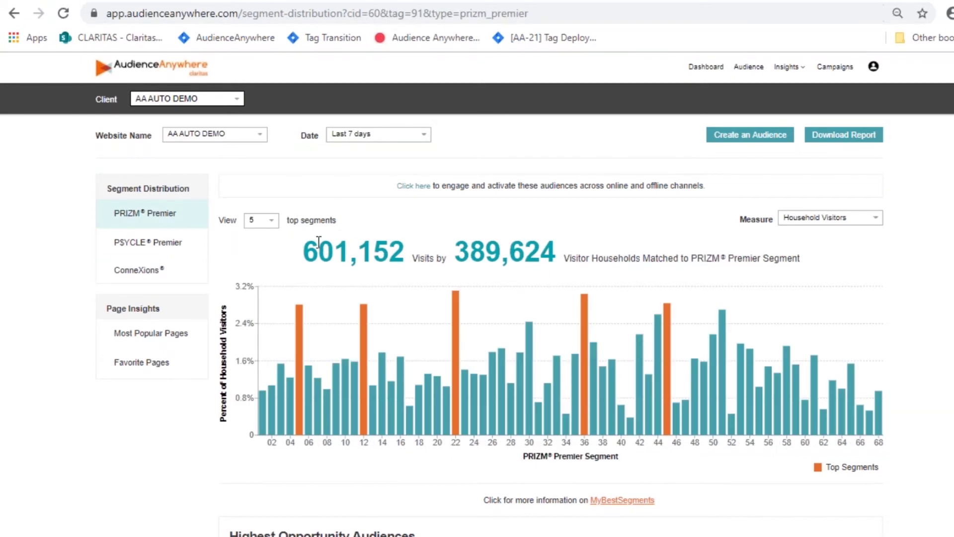
Highlight the top 10 segments in the PRIZM Premier distribution chart.
{"action": "mouse_move", "coordinate": [455, 321]}
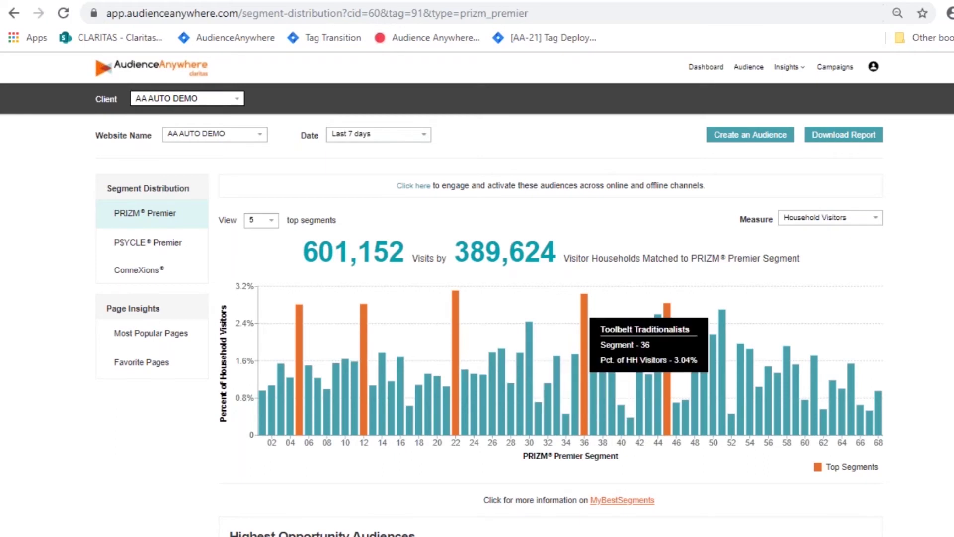
{"action": "mouse_move", "coordinate": [681, 394]}
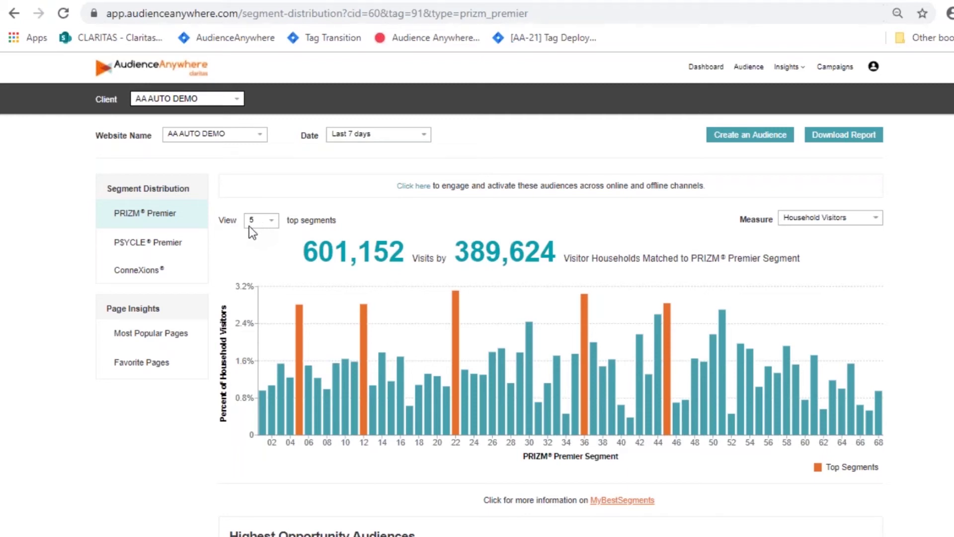
{"action": "left_click", "coordinate": [267, 223]}
{"action": "left_click_drag", "start_coordinate": [273, 268], "coordinate": [274, 291]}
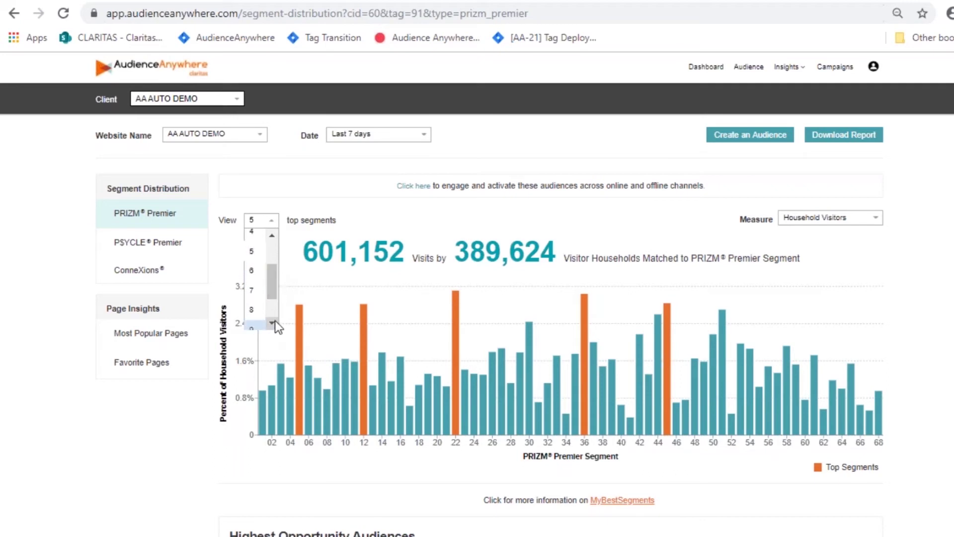
{"action": "left_click", "coordinate": [274, 323]}
{"action": "left_click", "coordinate": [253, 303]}
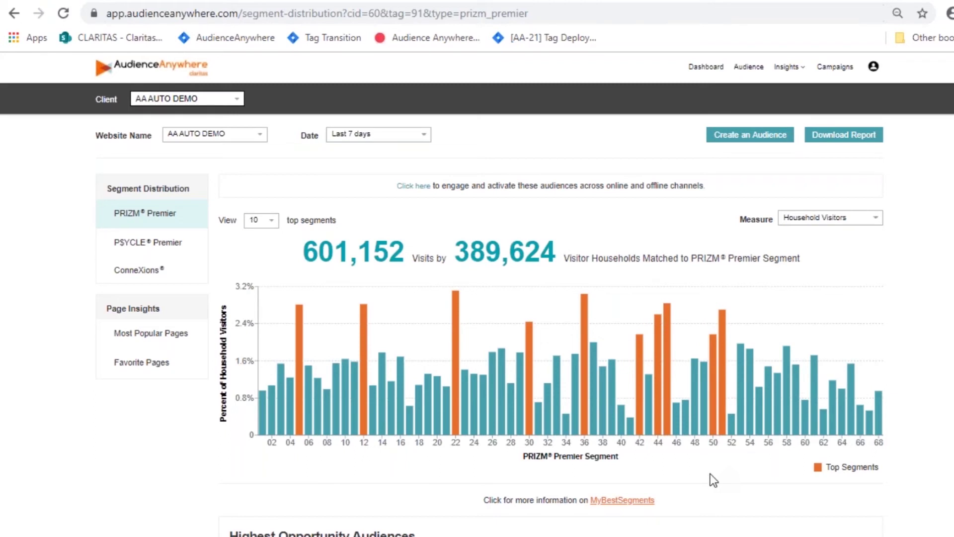
Inspect the Country Squires segment in the chart and set the report's date range to Last 30 days.
{"action": "mouse_move", "coordinate": [299, 348]}
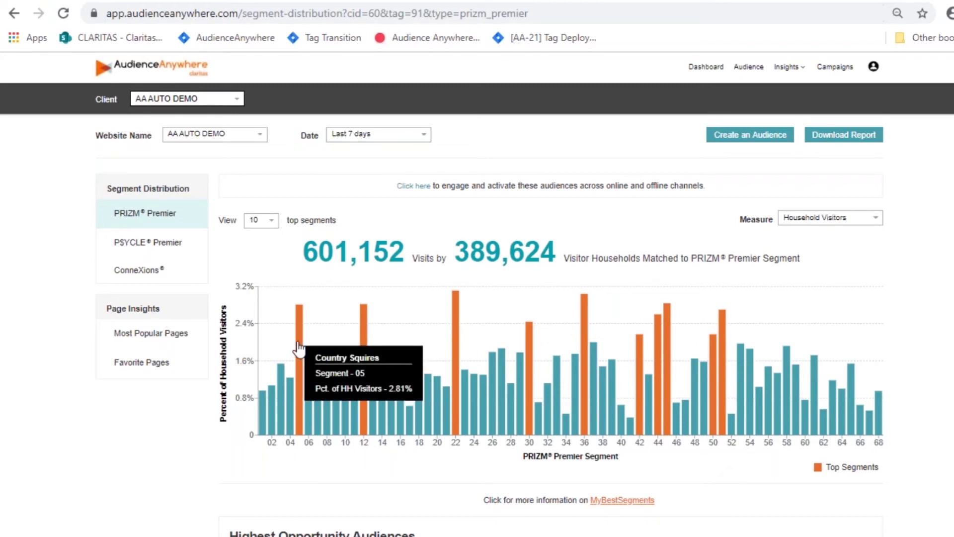
{"action": "left_click", "coordinate": [381, 134]}
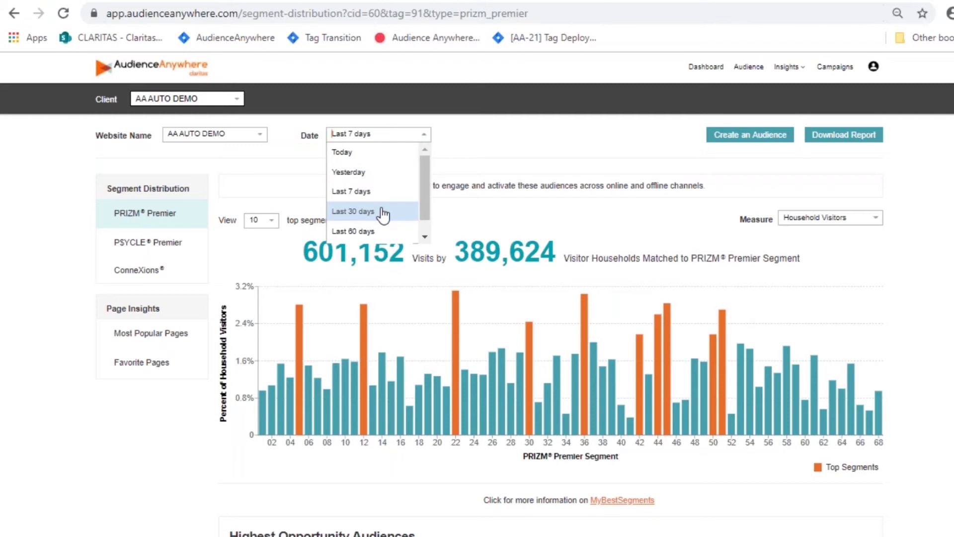
{"action": "left_click", "coordinate": [352, 211]}
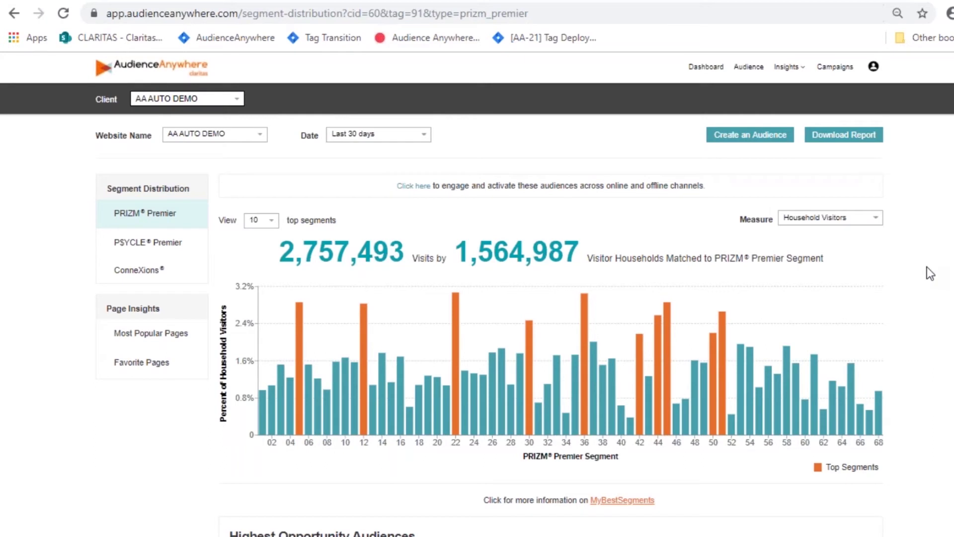
Set the report's date range to Last 7 days and inspect the segment 05 bar in the PRIZM Premier chart.
{"action": "scroll", "coordinate": [926, 267], "scroll_direction": "down", "scroll_amount": 1}
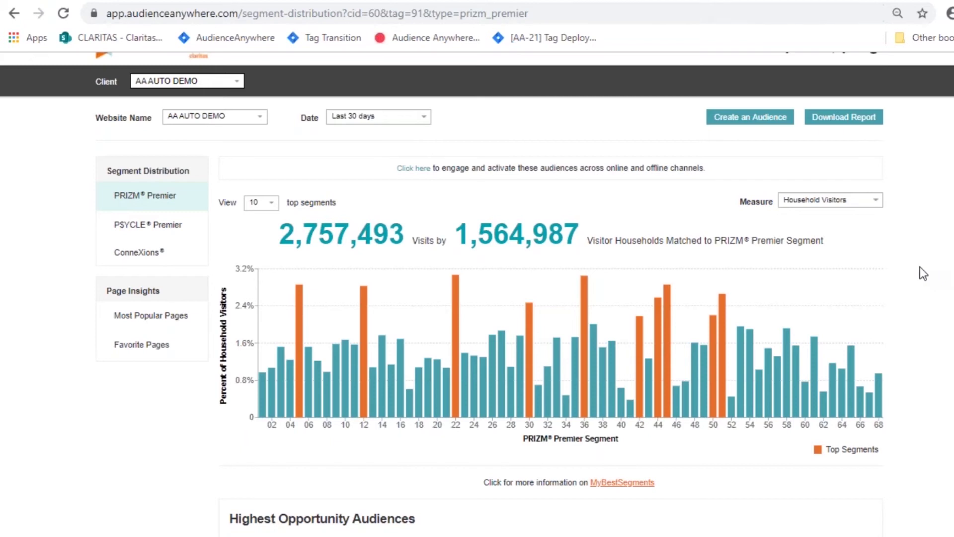
{"action": "left_click", "coordinate": [423, 117]}
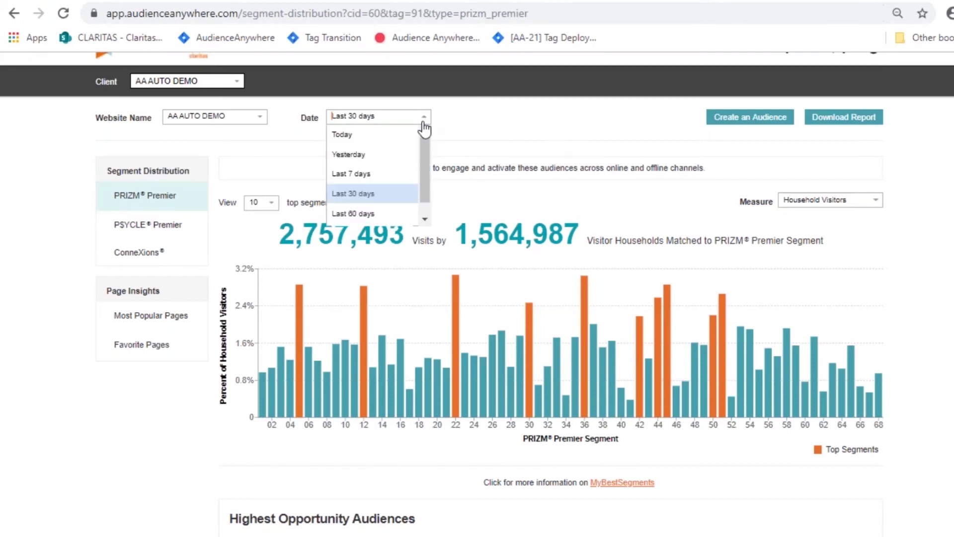
{"action": "left_click_drag", "start_coordinate": [423, 155], "coordinate": [425, 182]}
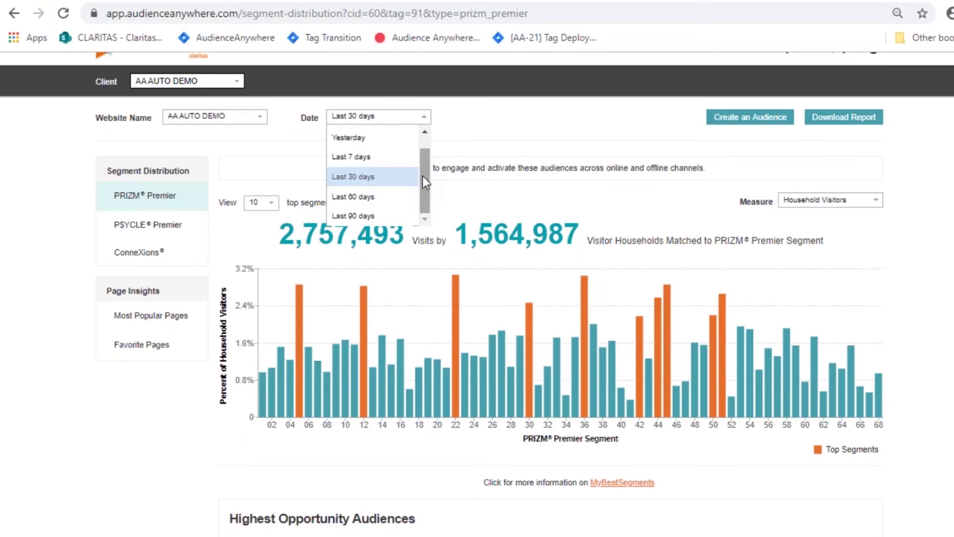
{"action": "key", "text": "Escape"}
{"action": "left_click", "coordinate": [424, 119]}
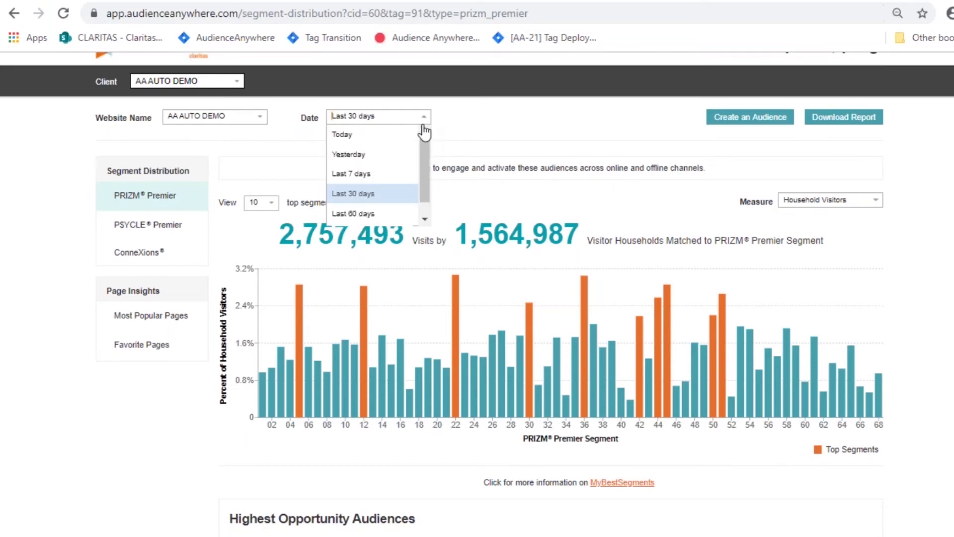
{"action": "left_click_drag", "start_coordinate": [423, 161], "coordinate": [422, 207]}
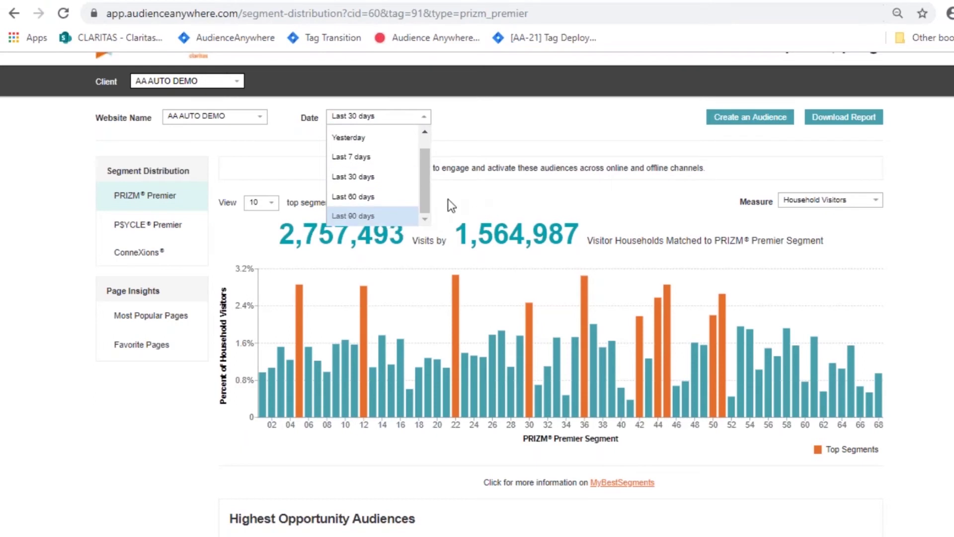
{"action": "left_click", "coordinate": [392, 158]}
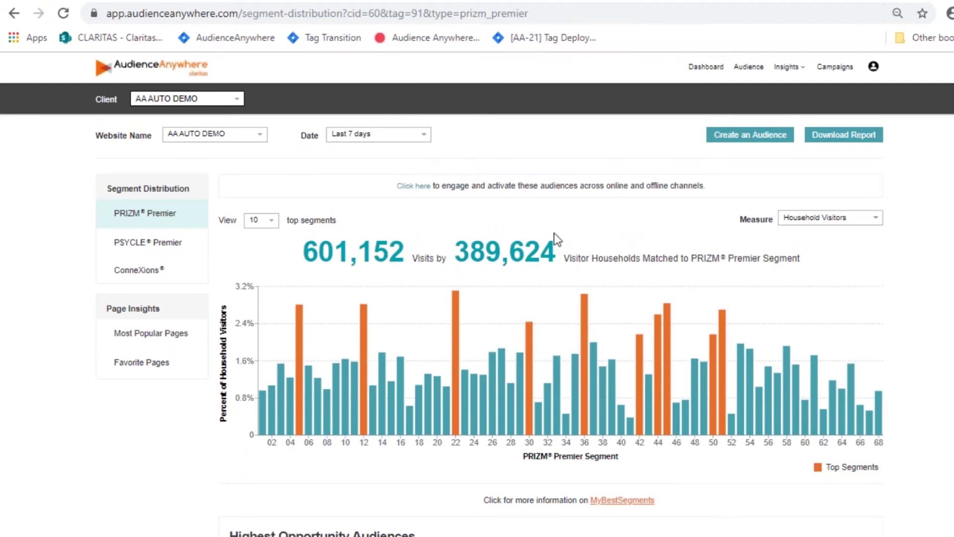
{"action": "mouse_move", "coordinate": [300, 340]}
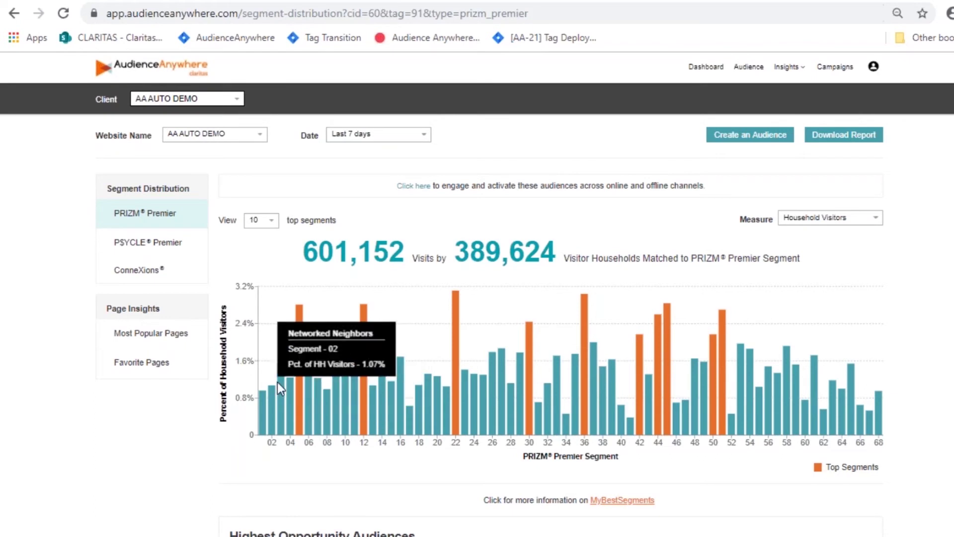
{"action": "mouse_move", "coordinate": [302, 324]}
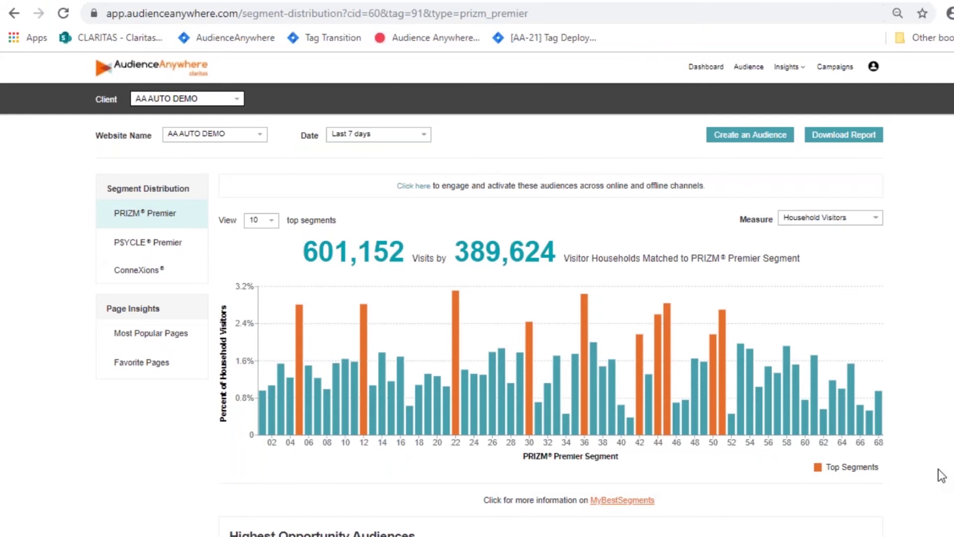
Switch the chart's measure to Index and set the report's date range to Last 30 days.
{"action": "left_click", "coordinate": [873, 222]}
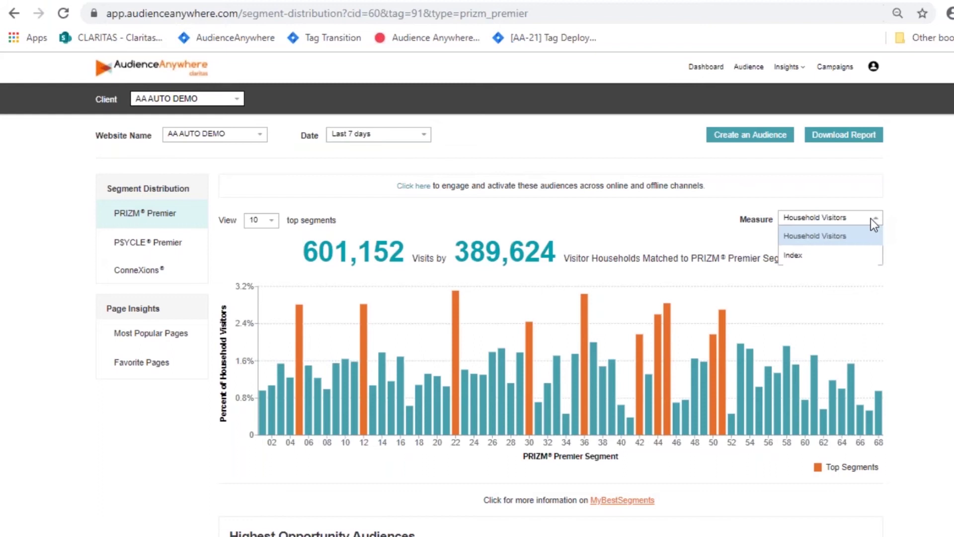
{"action": "left_click", "coordinate": [855, 256]}
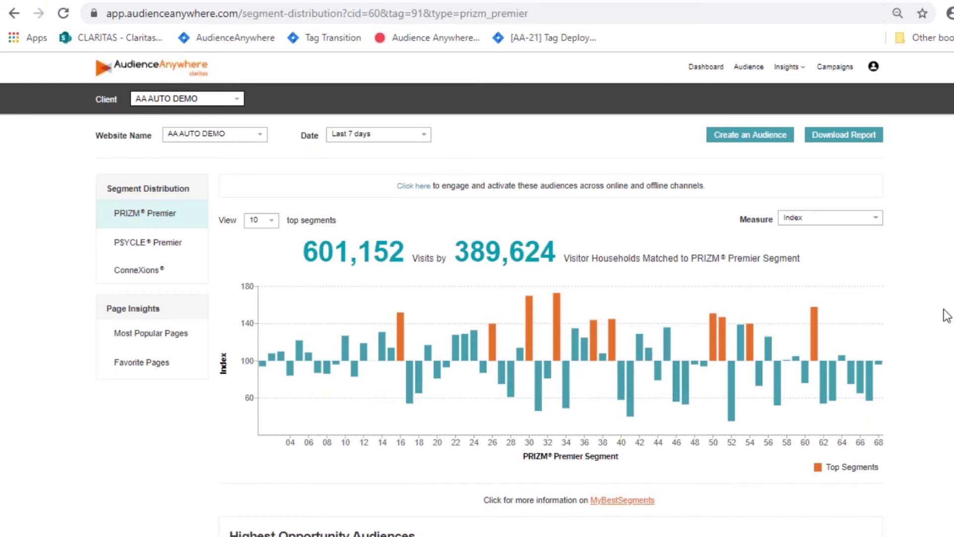
{"action": "left_click", "coordinate": [423, 136]}
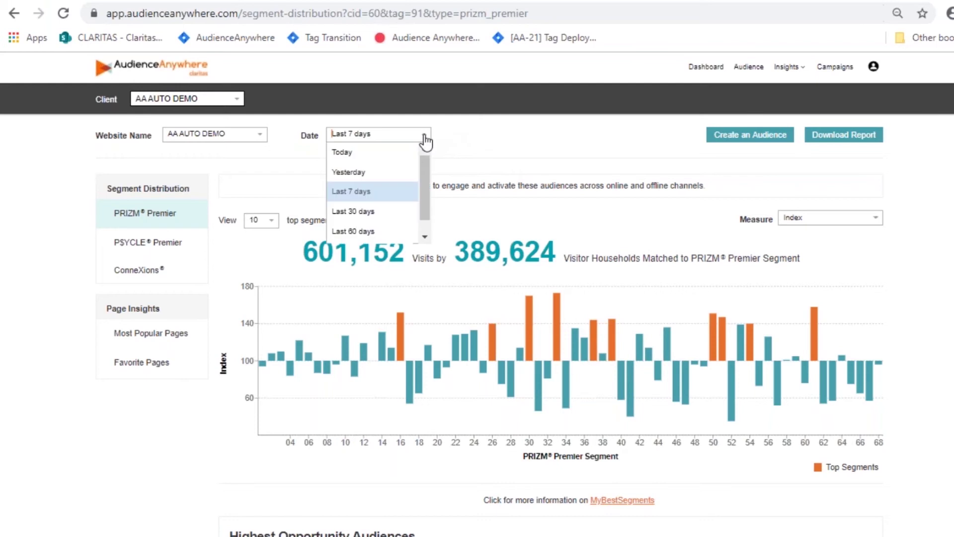
{"action": "left_click", "coordinate": [376, 213]}
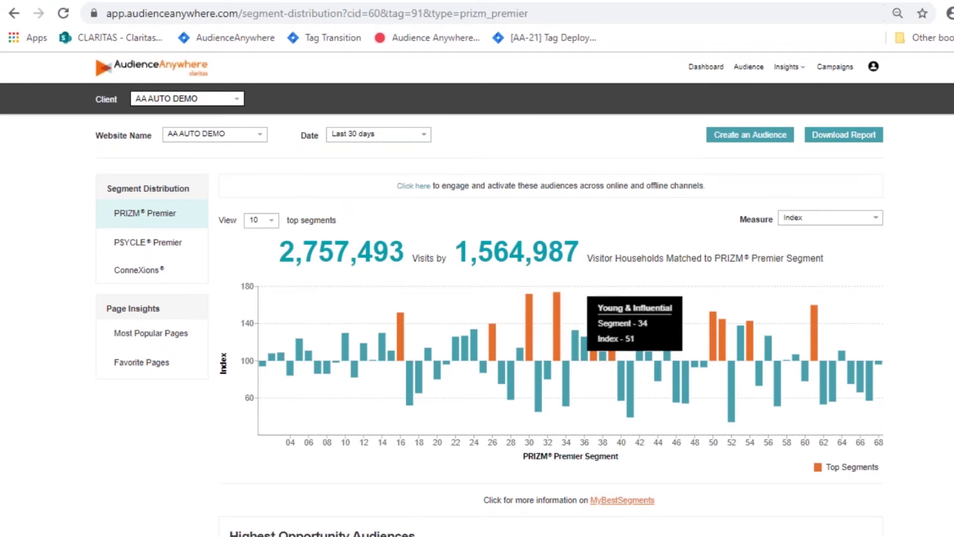
{"action": "mouse_move", "coordinate": [557, 302]}
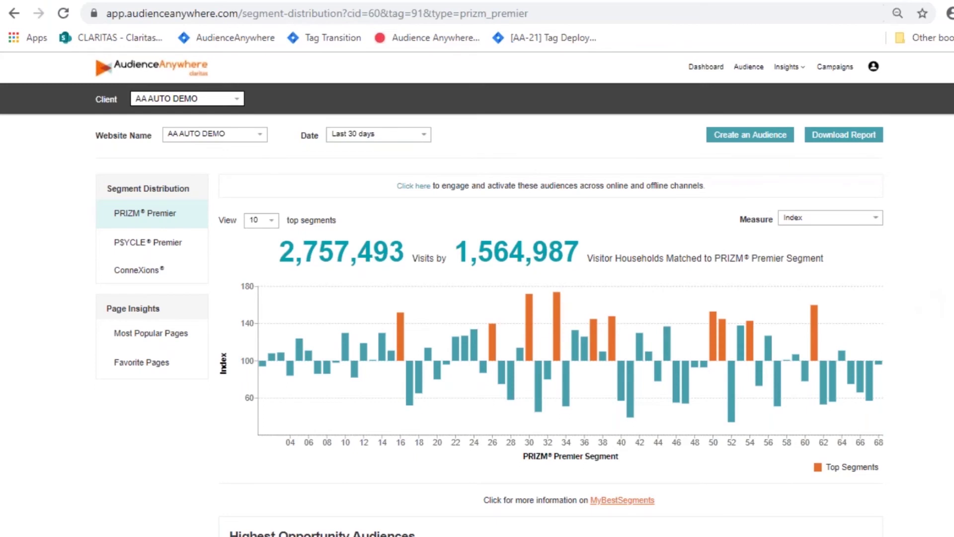
Examine the Highest Opportunity Audiences table, comparing U.S. household share, visitor share and index for the Campers & Camo segment and the totals.
{"action": "scroll", "coordinate": [477, 298], "scroll_direction": "down", "scroll_amount": 1}
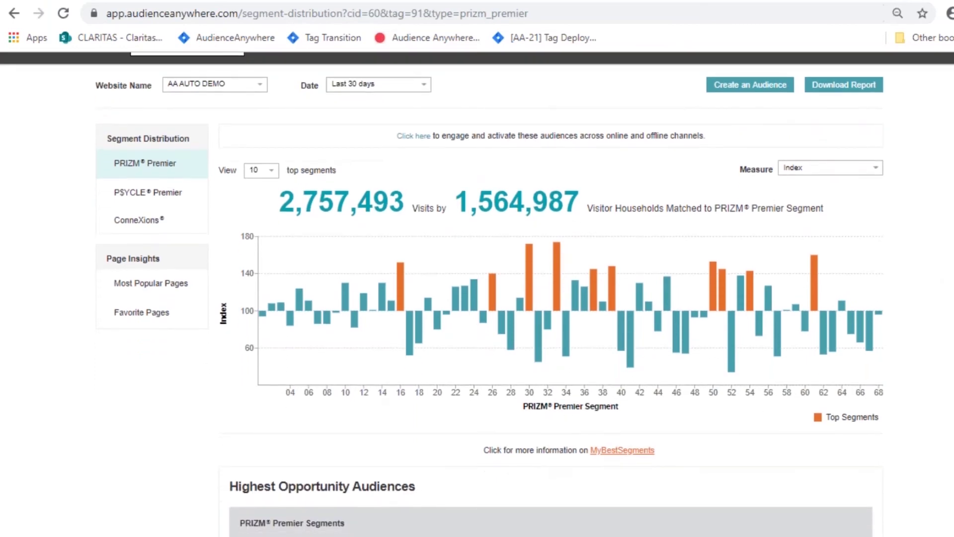
{"action": "scroll", "coordinate": [477, 298], "scroll_direction": "down", "scroll_amount": 5}
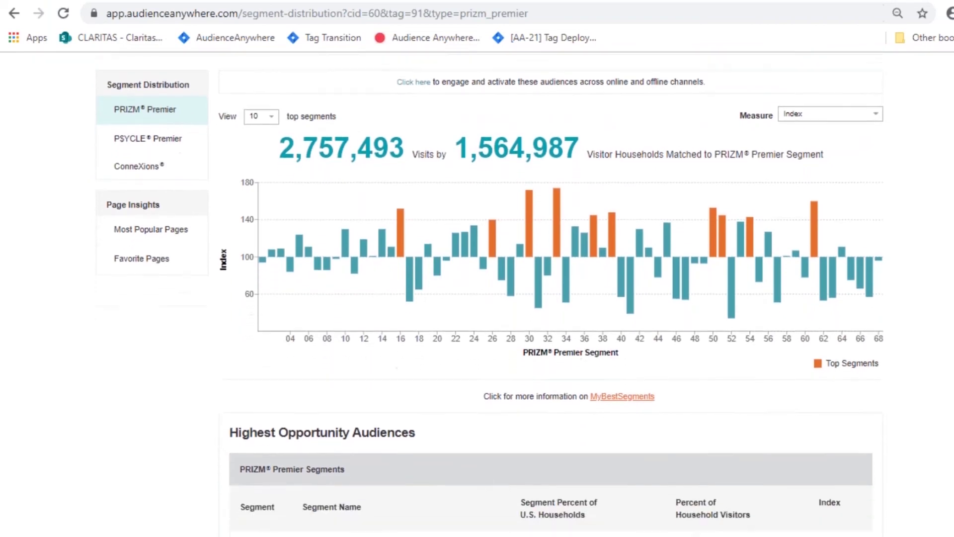
{"action": "scroll", "coordinate": [550, 298], "scroll_direction": "down", "scroll_amount": 2}
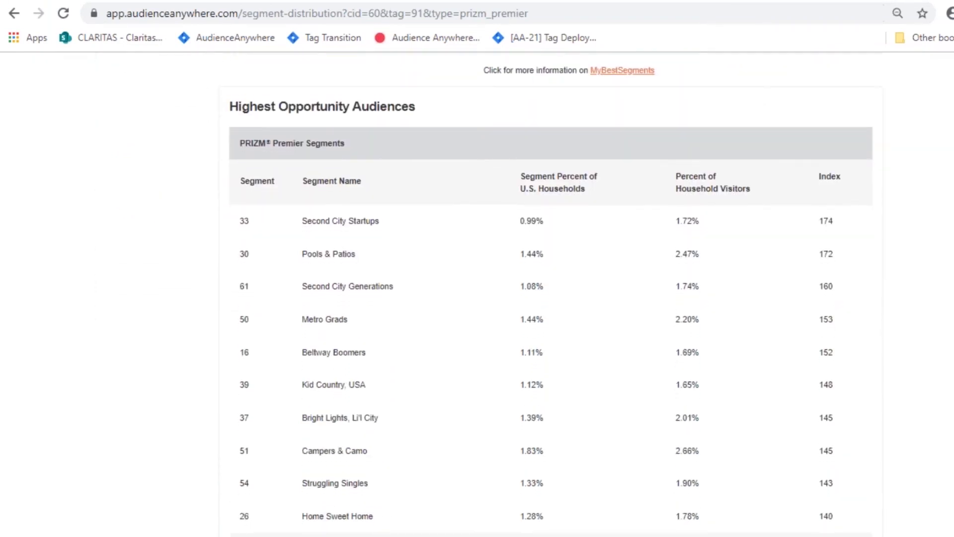
{"action": "scroll", "coordinate": [675, 210], "scroll_direction": "down", "scroll_amount": 1}
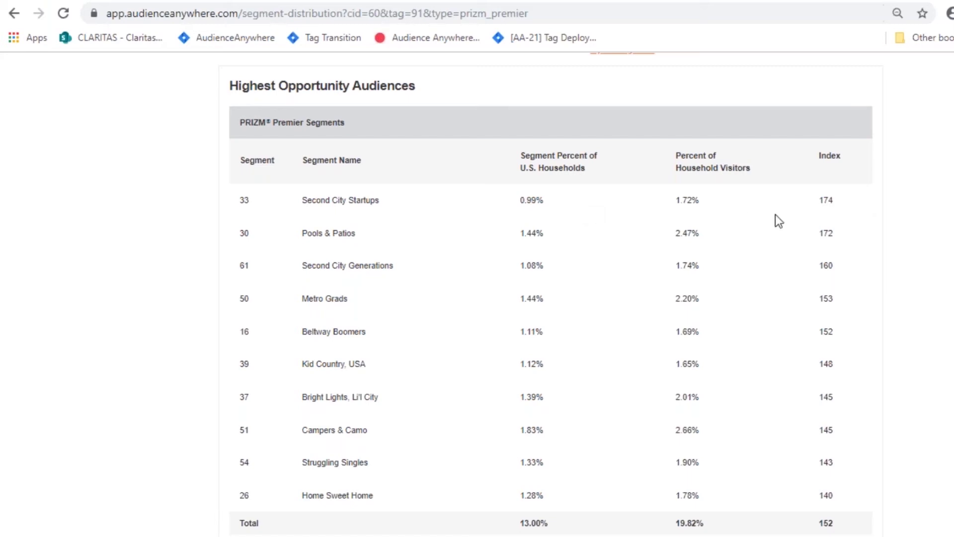
{"action": "left_click_drag", "start_coordinate": [822, 199], "coordinate": [828, 200]}
{"action": "left_click_drag", "start_coordinate": [679, 427], "coordinate": [702, 438]}
{"action": "left_click", "coordinate": [707, 443]}
{"action": "left_click_drag", "start_coordinate": [513, 430], "coordinate": [551, 436]}
{"action": "left_click", "coordinate": [552, 438]}
{"action": "left_click_drag", "start_coordinate": [833, 431], "coordinate": [813, 432]}
{"action": "scroll", "coordinate": [395, 465], "scroll_direction": "up", "scroll_amount": 8}
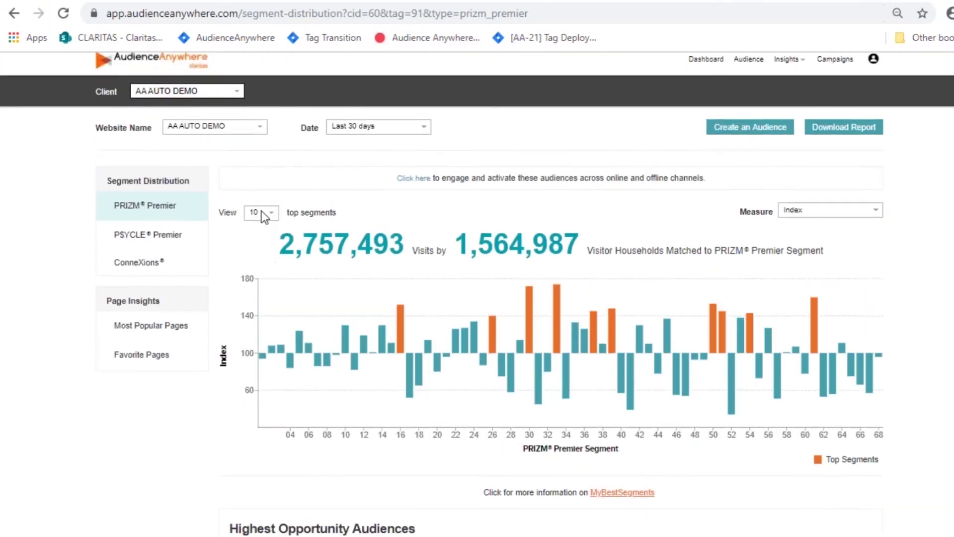
{"action": "scroll", "coordinate": [464, 257], "scroll_direction": "down", "scroll_amount": 8}
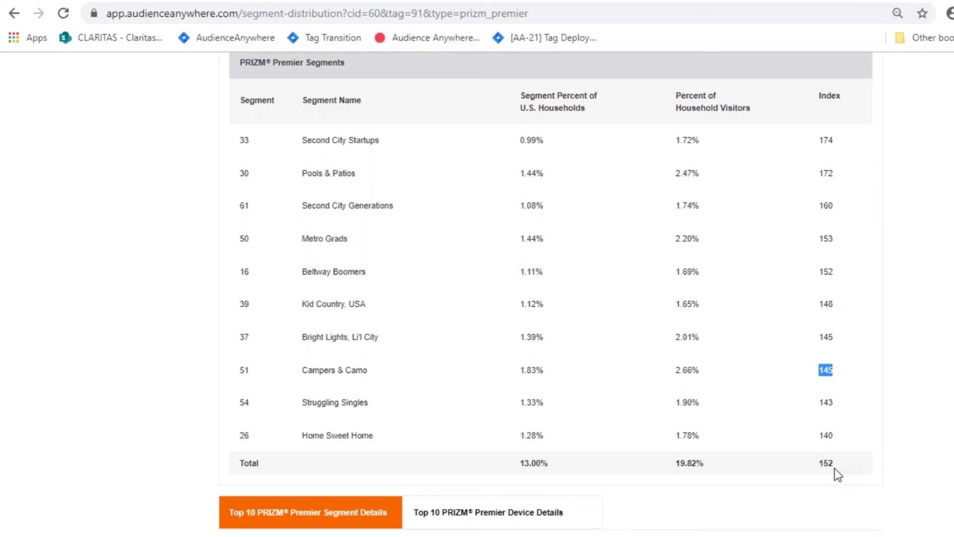
{"action": "left_click", "coordinate": [939, 375]}
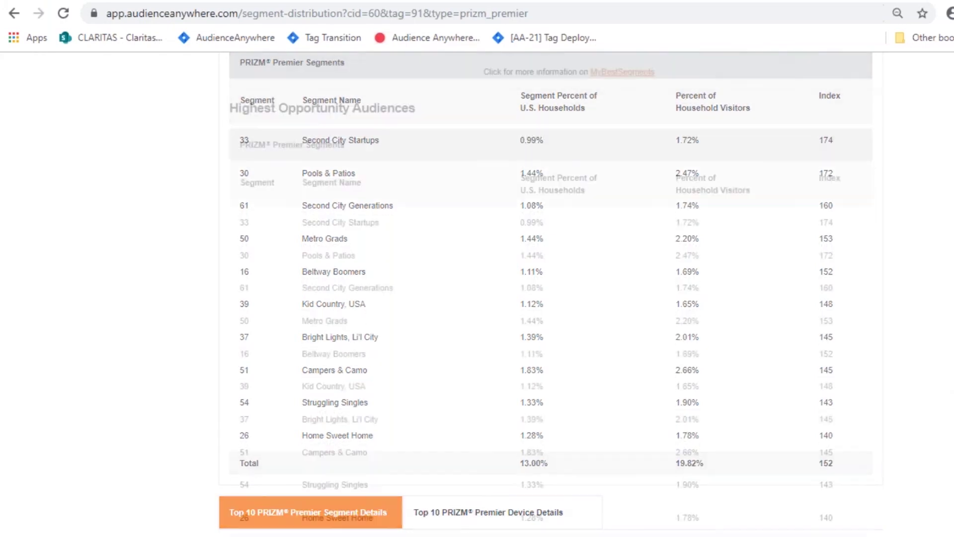
Set the number of top segments shown in the PRIZM Premier distribution to All.
{"action": "scroll", "coordinate": [906, 228], "scroll_direction": "up", "scroll_amount": 8}
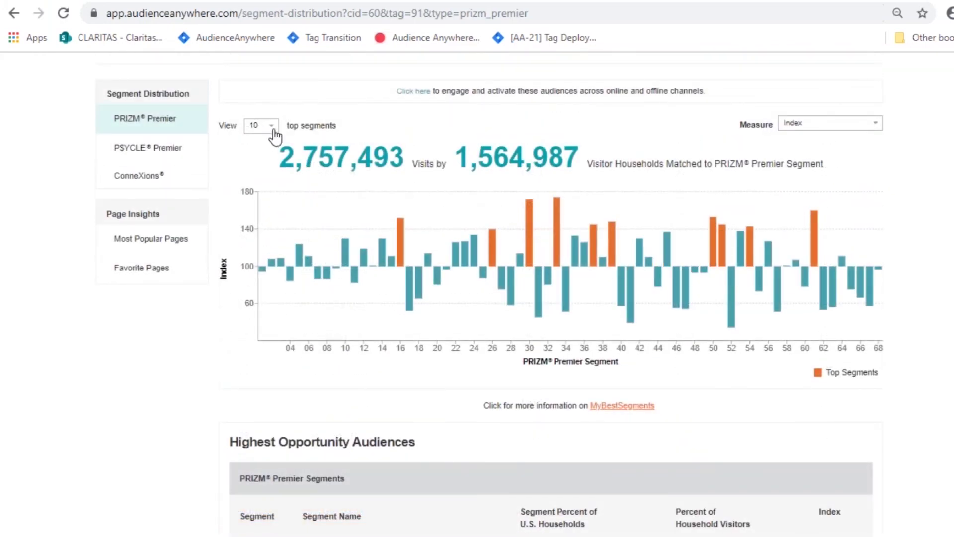
{"action": "left_click", "coordinate": [272, 127]}
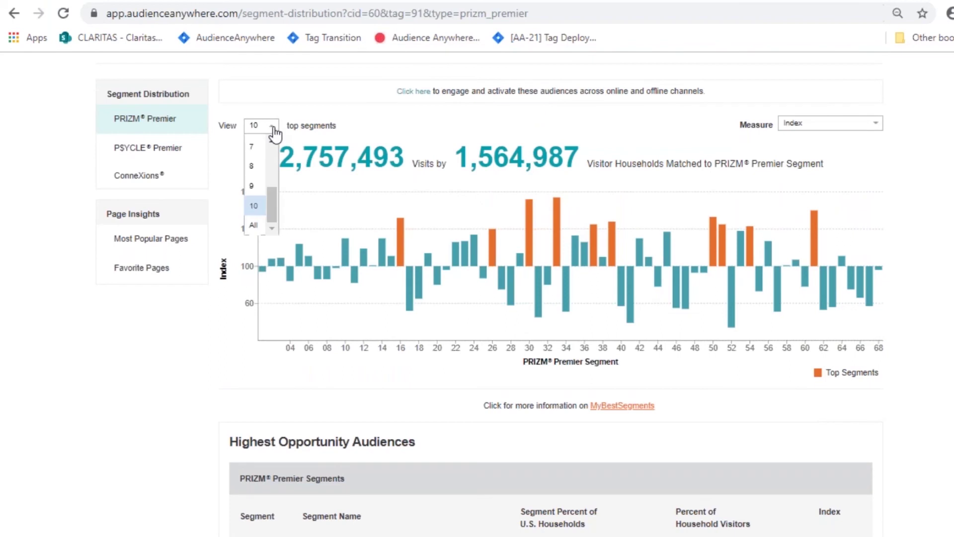
{"action": "left_click", "coordinate": [253, 225]}
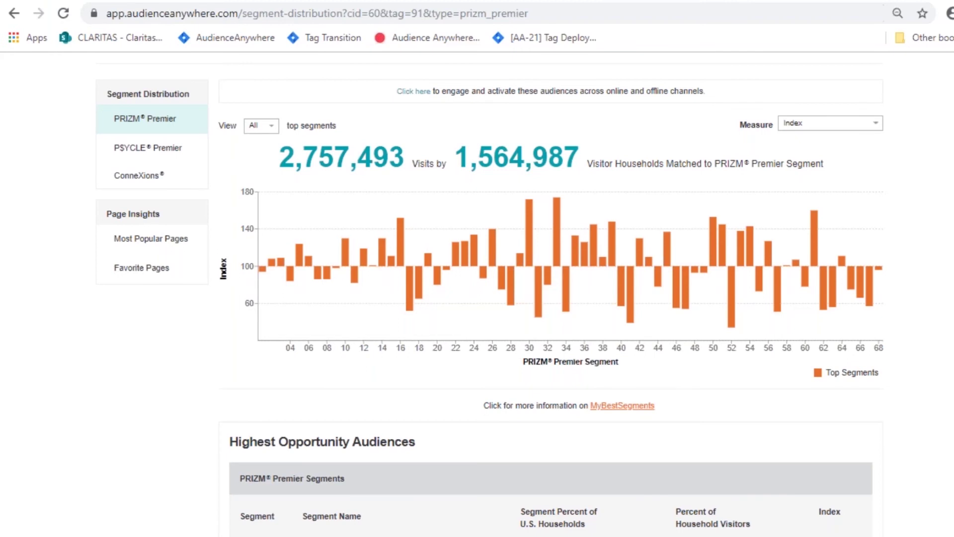
Review the full Highest Opportunity Audiences list down to the segments with the lowest index.
{"action": "scroll", "coordinate": [547, 298], "scroll_direction": "down", "scroll_amount": 6}
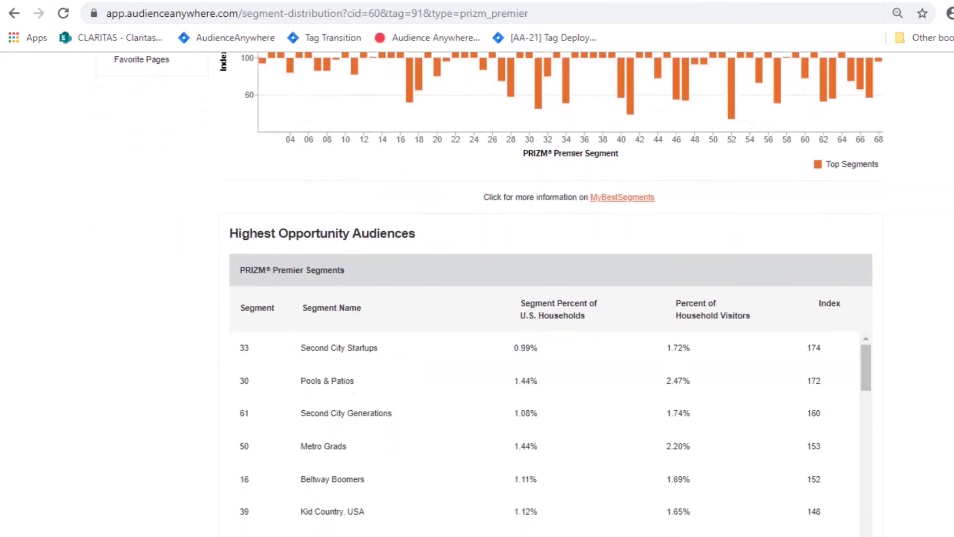
{"action": "left_click_drag", "start_coordinate": [868, 260], "coordinate": [865, 406]}
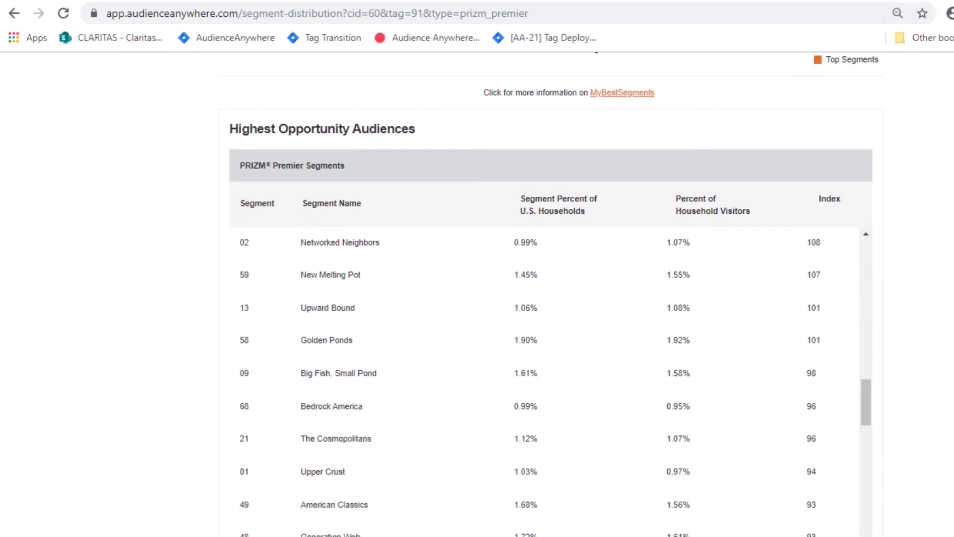
{"action": "scroll", "coordinate": [857, 248], "scroll_direction": "down", "scroll_amount": 3}
{"action": "left_click_drag", "start_coordinate": [866, 273], "coordinate": [864, 406]}
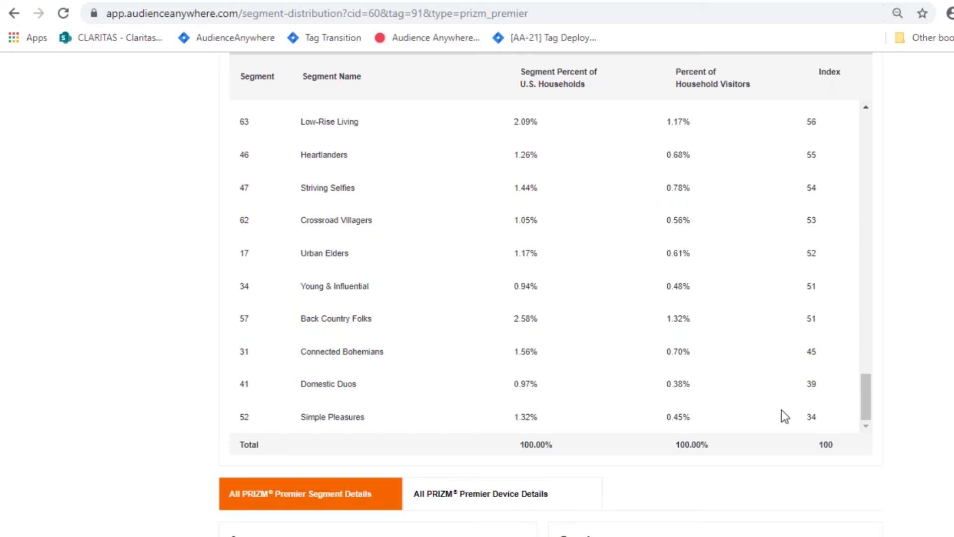
{"action": "left_click_drag", "start_coordinate": [863, 397], "coordinate": [864, 318]}
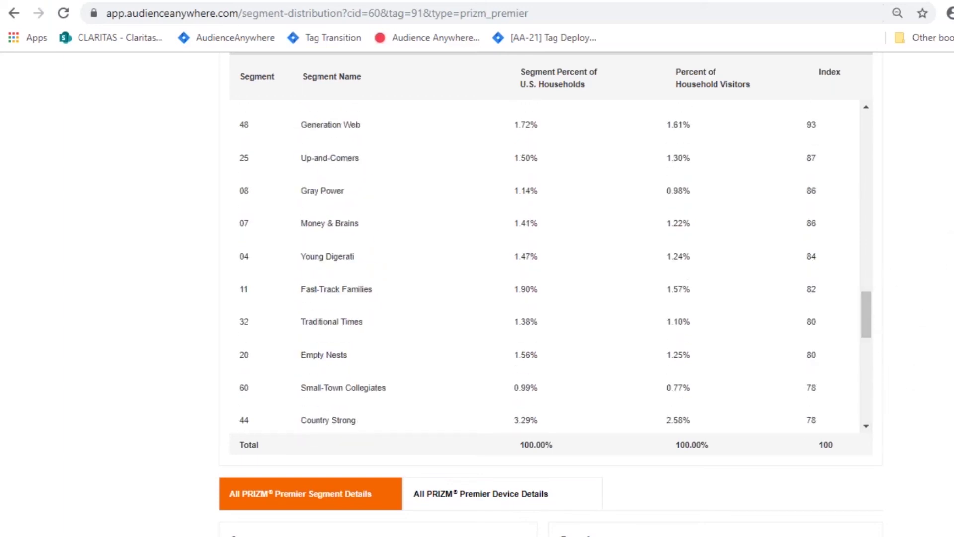
{"action": "scroll", "coordinate": [879, 166], "scroll_direction": "up", "scroll_amount": 9}
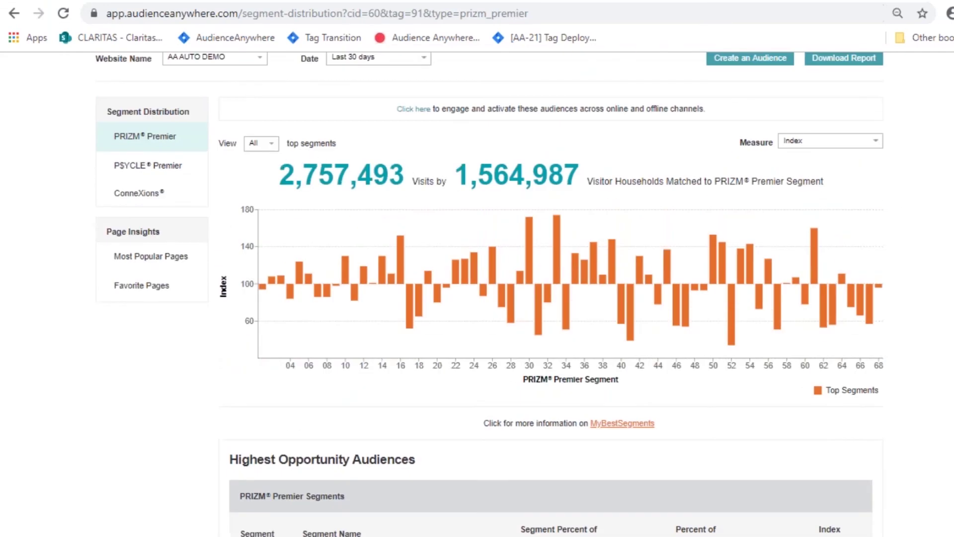
View the All PRIZM Premier Device Details below the audience table and return to the Segment Details.
{"action": "scroll", "coordinate": [547, 298], "scroll_direction": "down", "scroll_amount": 15}
{"action": "scroll", "coordinate": [547, 298], "scroll_direction": "down", "scroll_amount": 1}
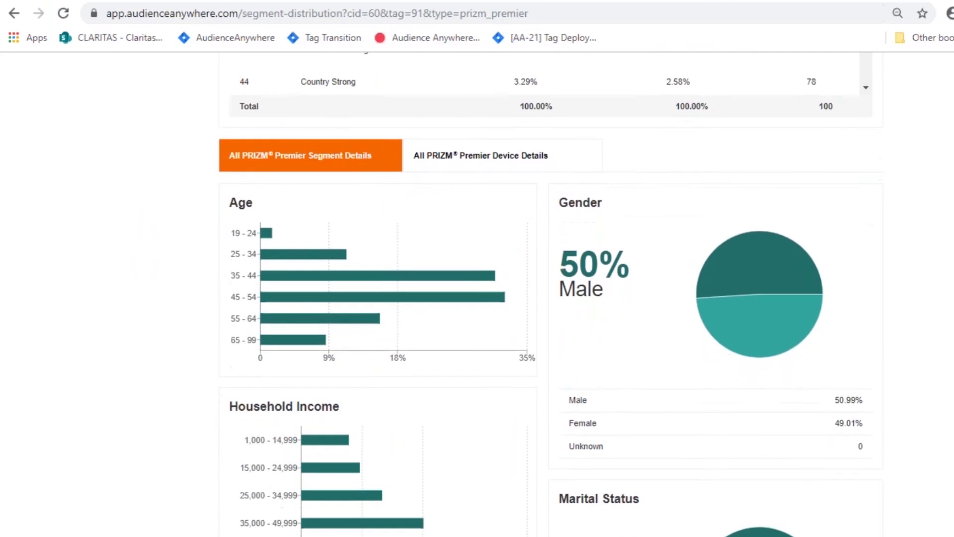
{"action": "left_click", "coordinate": [466, 160]}
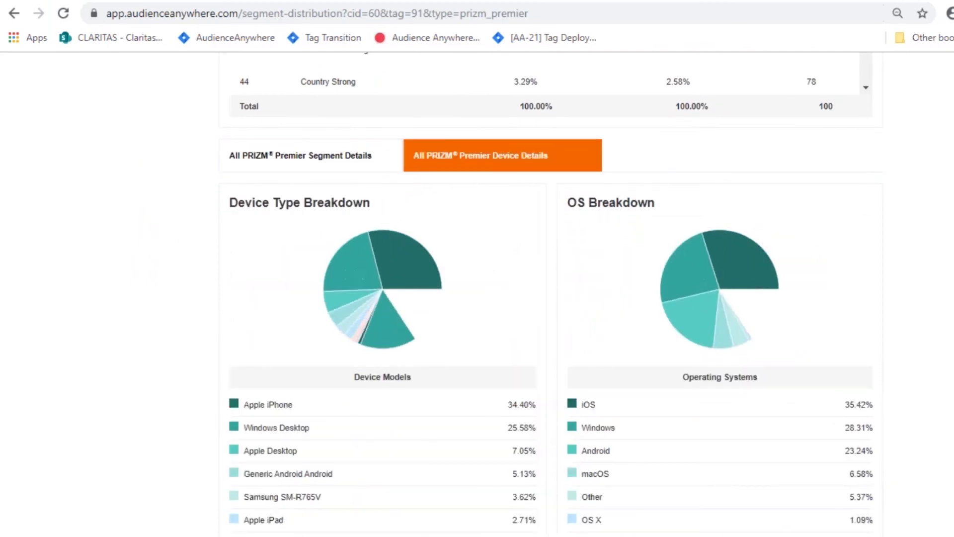
{"action": "left_click", "coordinate": [338, 158]}
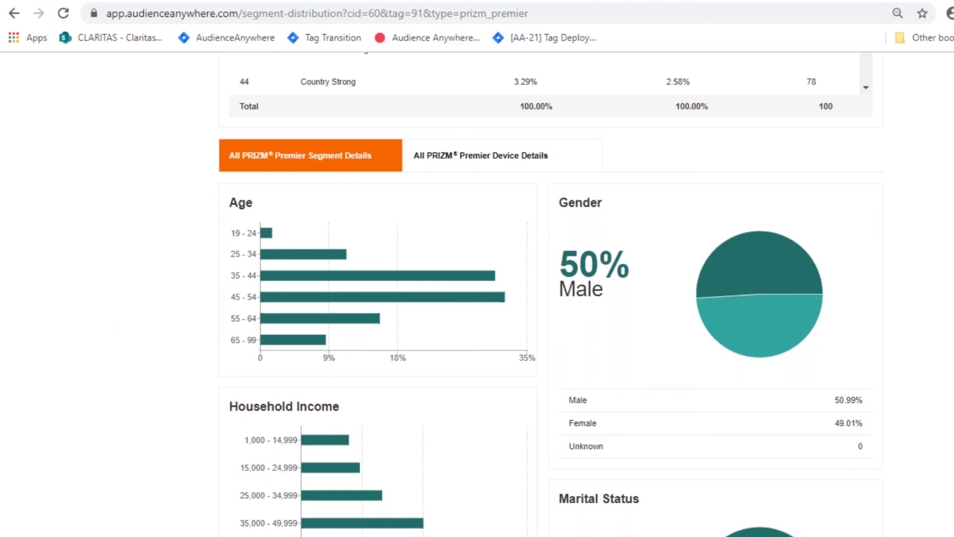
Examine the demographic charts in the Segment Details, checking the 45 - 54 and 35 - 44 bars of the Age chart.
{"action": "scroll", "coordinate": [542, 293], "scroll_direction": "down", "scroll_amount": 2}
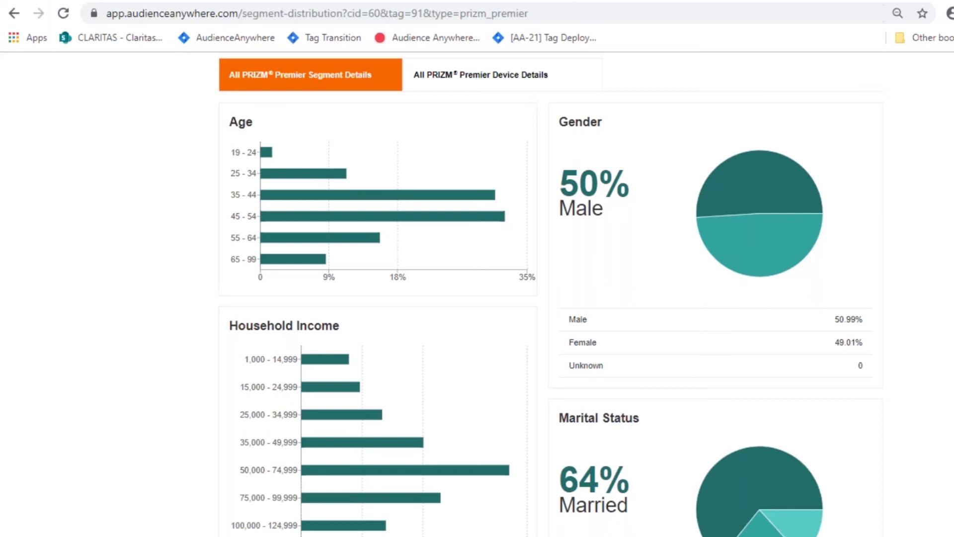
{"action": "mouse_move", "coordinate": [489, 219]}
{"action": "scroll", "coordinate": [131, 216], "scroll_direction": "up", "scroll_amount": 2}
{"action": "scroll", "coordinate": [132, 216], "scroll_direction": "down", "scroll_amount": 1}
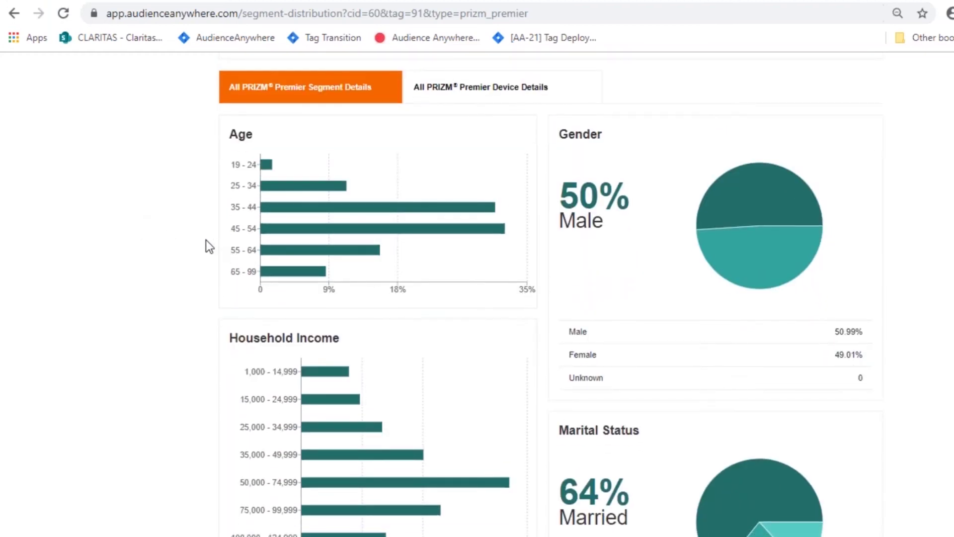
{"action": "mouse_move", "coordinate": [318, 230]}
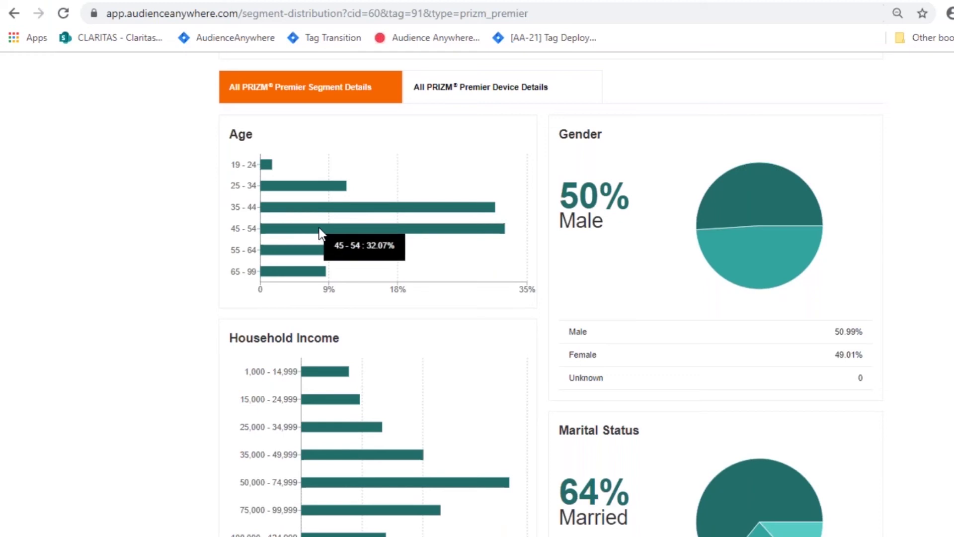
{"action": "mouse_move", "coordinate": [321, 203]}
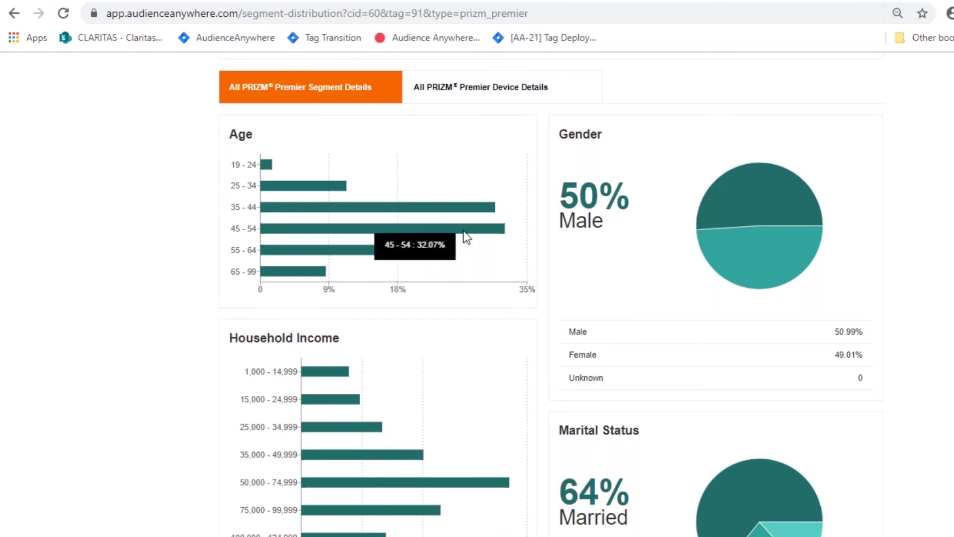
Examine the remaining Segment Details charts, from Age and Household Income through Marital Status, Home Ownership and tenure to Top States.
{"action": "mouse_move", "coordinate": [458, 227]}
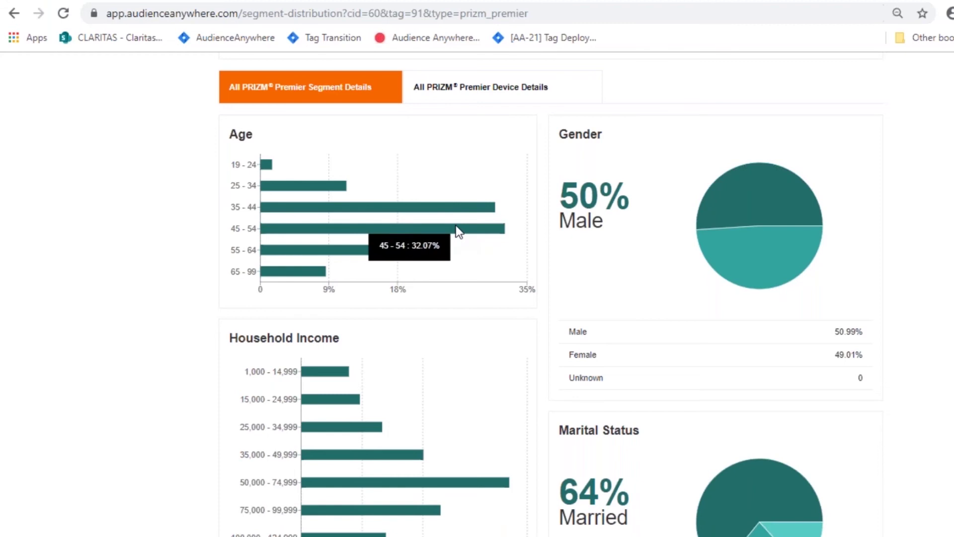
{"action": "scroll", "coordinate": [457, 230], "scroll_direction": "down", "scroll_amount": 4}
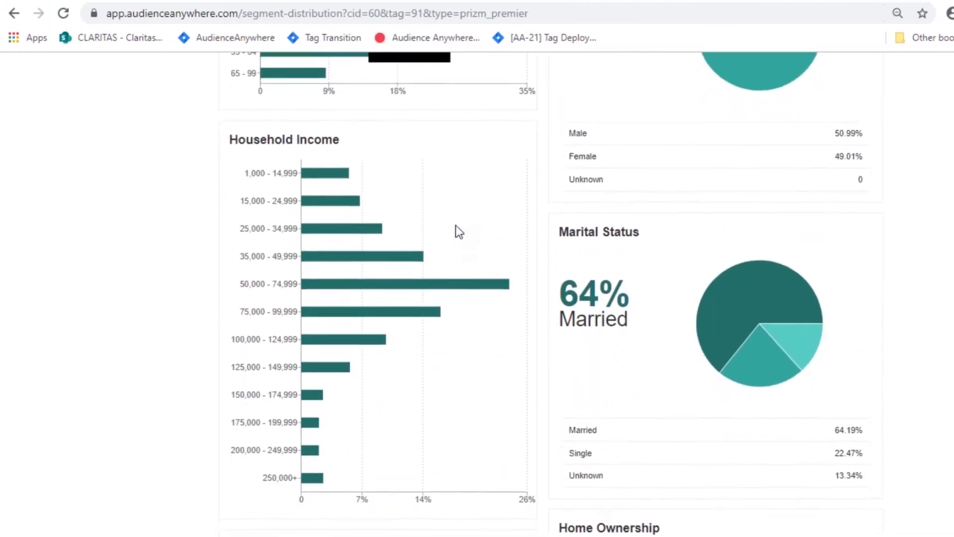
{"action": "scroll", "coordinate": [457, 231], "scroll_direction": "down", "scroll_amount": 1}
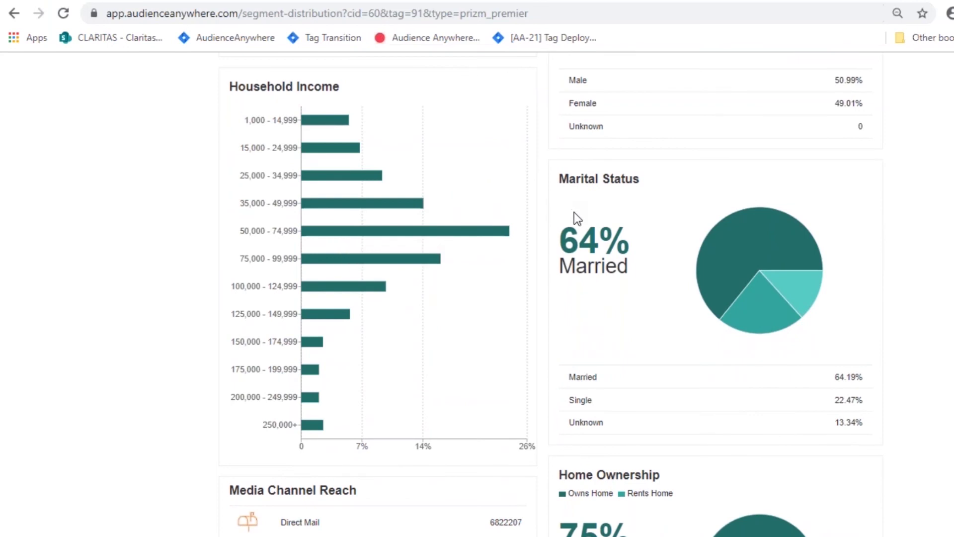
{"action": "scroll", "coordinate": [708, 208], "scroll_direction": "down", "scroll_amount": 4}
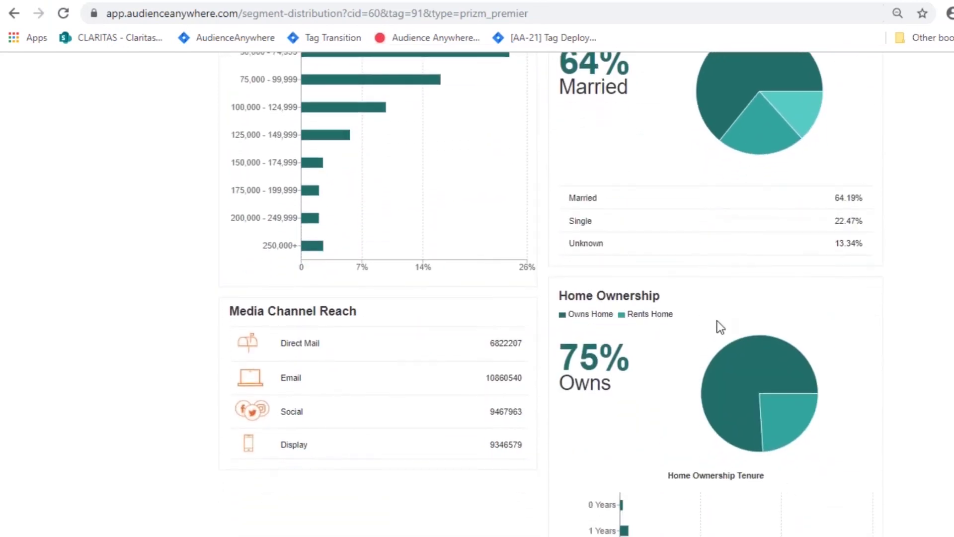
{"action": "scroll", "coordinate": [719, 323], "scroll_direction": "down", "scroll_amount": 2}
{"action": "mouse_move", "coordinate": [816, 301]}
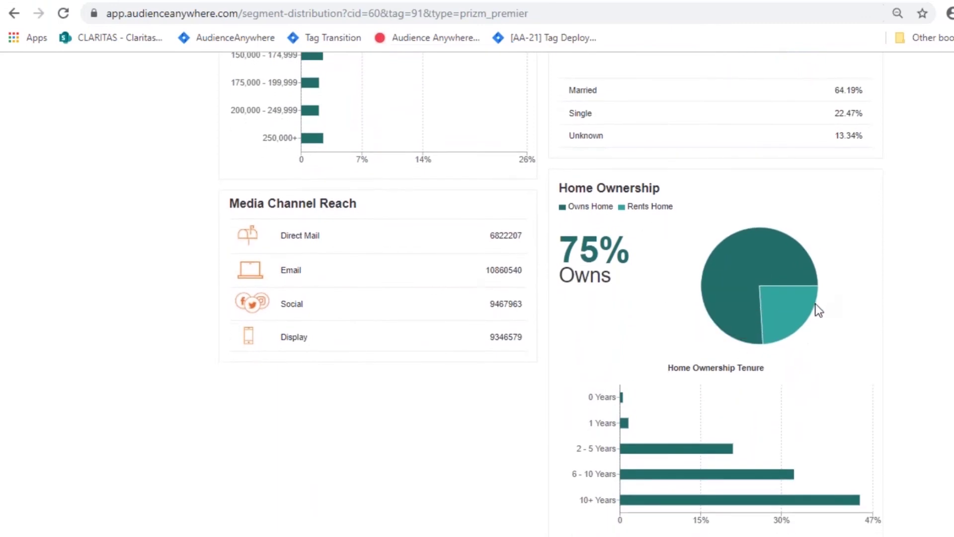
{"action": "scroll", "coordinate": [819, 395], "scroll_direction": "down", "scroll_amount": 1}
{"action": "mouse_move", "coordinate": [801, 432]}
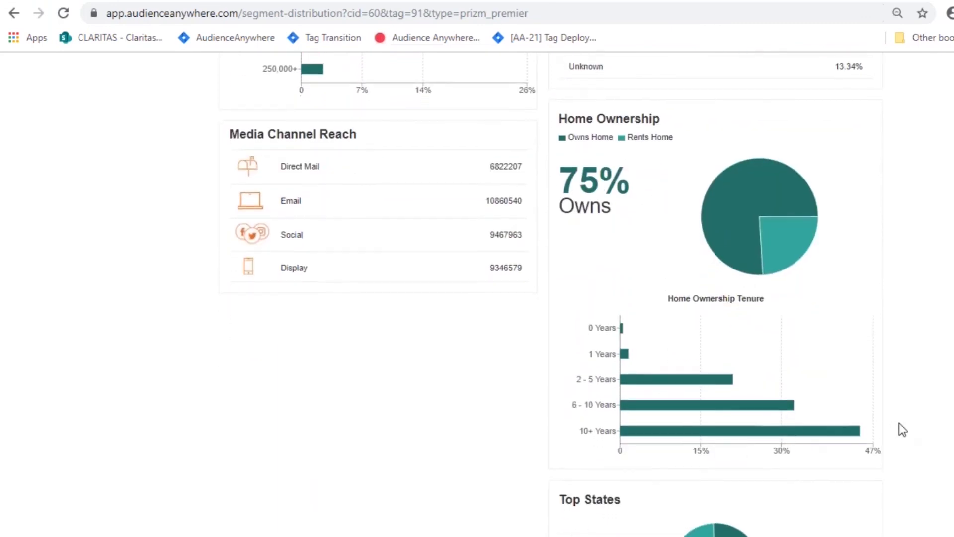
{"action": "scroll", "coordinate": [898, 423], "scroll_direction": "down", "scroll_amount": 5}
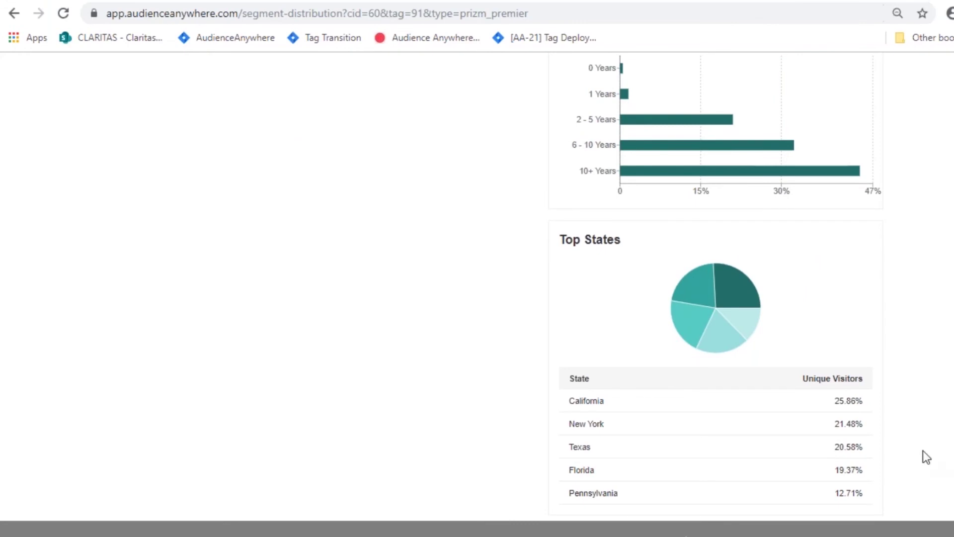
Review the Media Channel Reach figures and look back over the distribution chart and audience table for all PRIZM Premier segments.
{"action": "scroll", "coordinate": [922, 450], "scroll_direction": "up", "scroll_amount": 7}
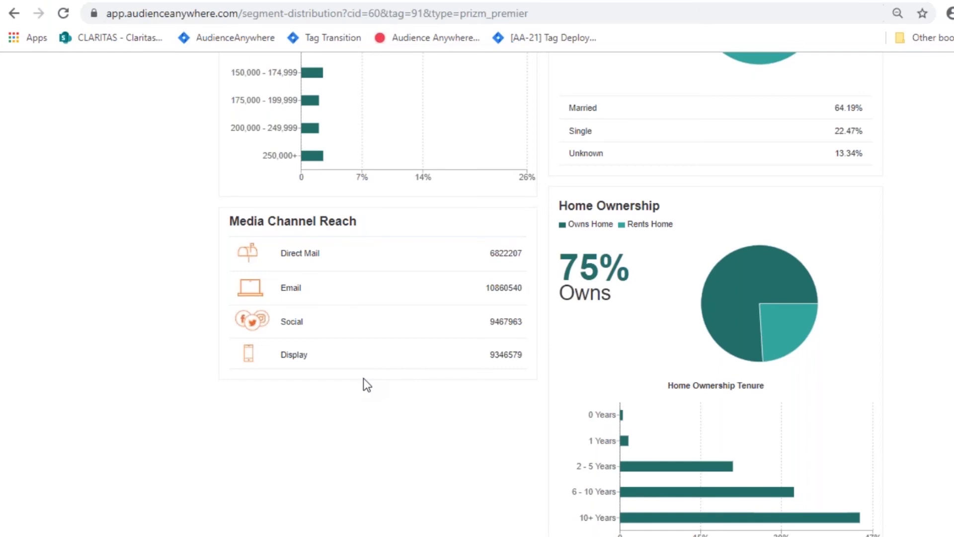
{"action": "scroll", "coordinate": [363, 378], "scroll_direction": "up", "scroll_amount": 15}
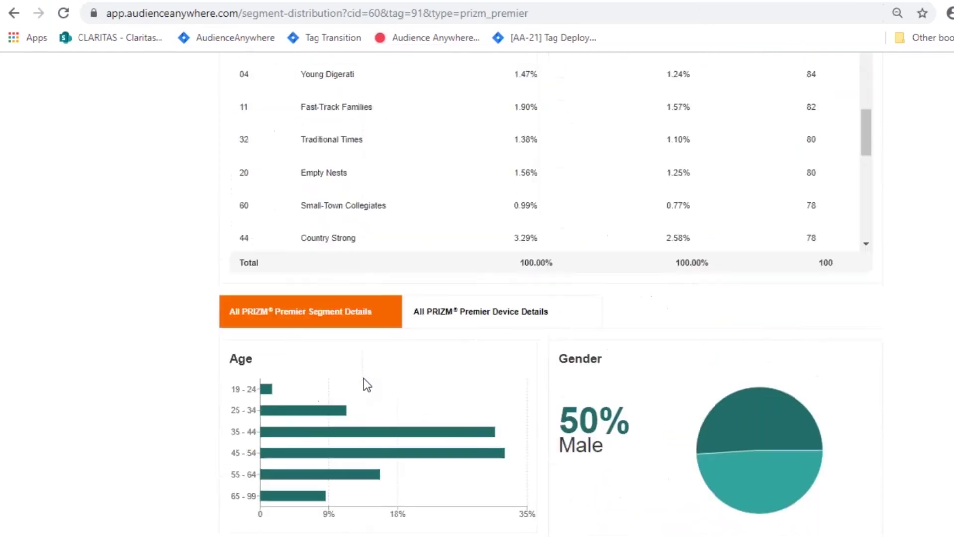
{"action": "scroll", "coordinate": [363, 377], "scroll_direction": "up", "scroll_amount": 8}
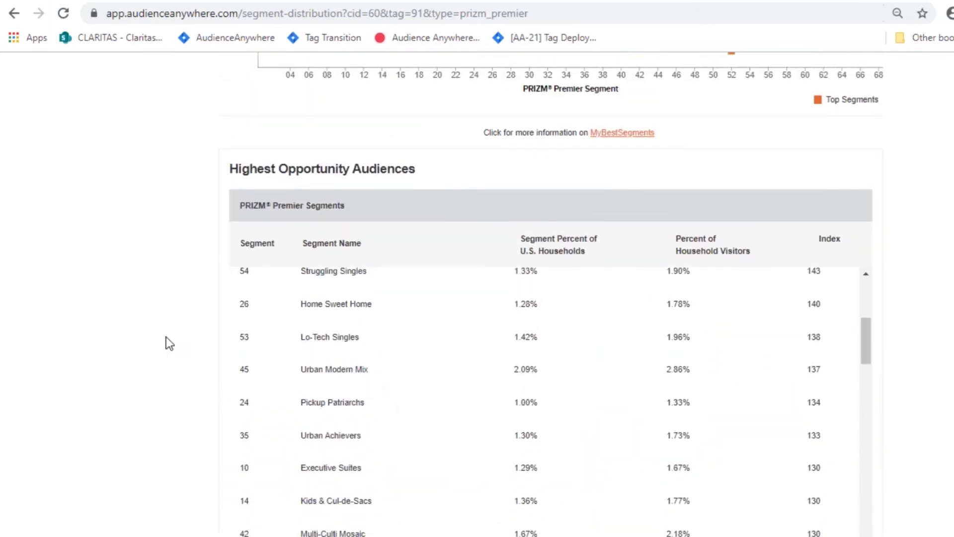
{"action": "scroll", "coordinate": [166, 336], "scroll_direction": "up", "scroll_amount": 8}
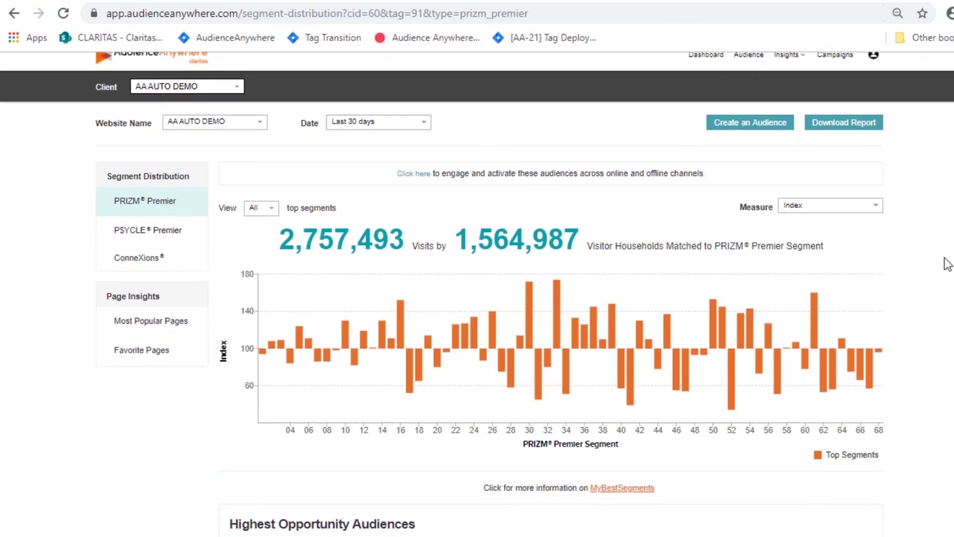
{"action": "scroll", "coordinate": [947, 263], "scroll_direction": "down", "scroll_amount": 14}
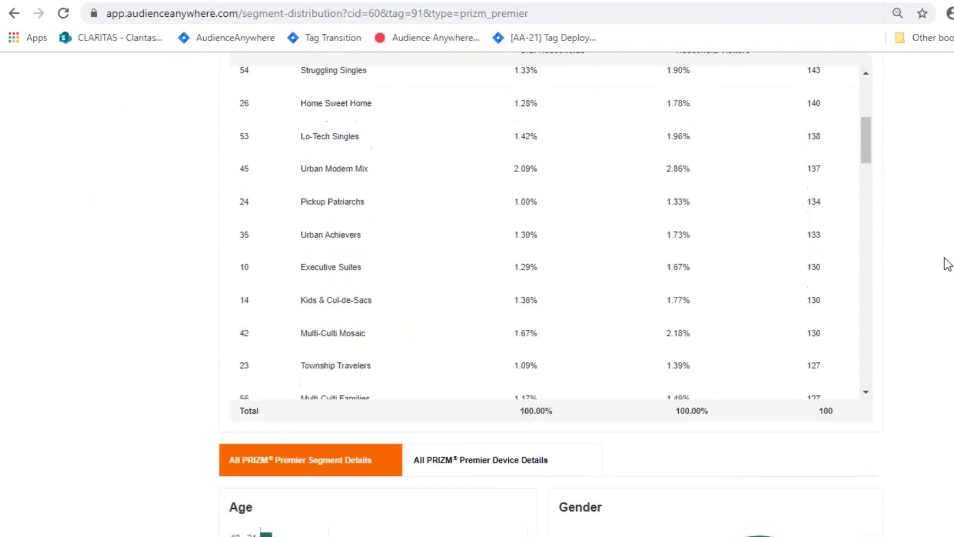
{"action": "scroll", "coordinate": [946, 263], "scroll_direction": "down", "scroll_amount": 14}
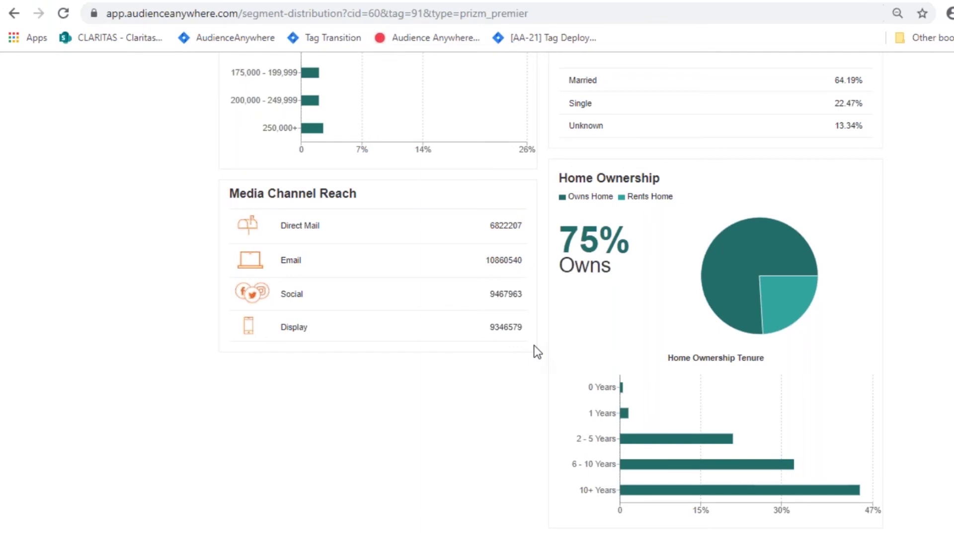
{"action": "scroll", "coordinate": [535, 345], "scroll_direction": "up", "scroll_amount": 2}
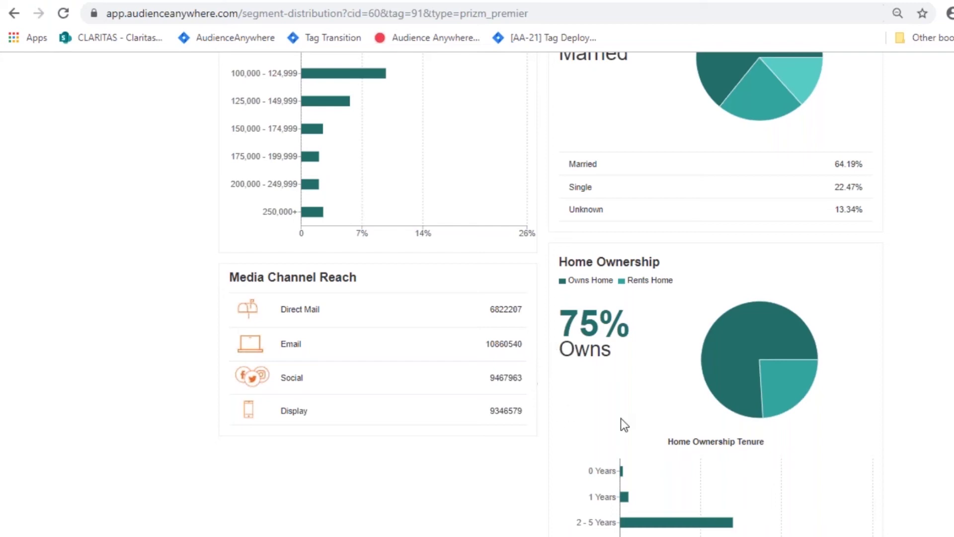
Set the number of top segments shown in the PRIZM Premier distribution to 3.
{"action": "scroll", "coordinate": [546, 293], "scroll_direction": "up", "scroll_amount": 20}
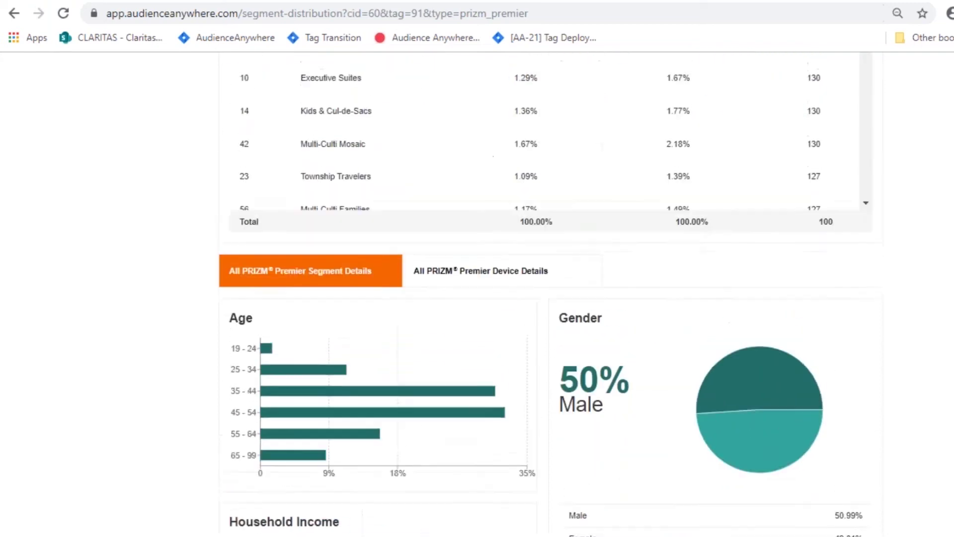
{"action": "scroll", "coordinate": [546, 293], "scroll_direction": "up", "scroll_amount": 5}
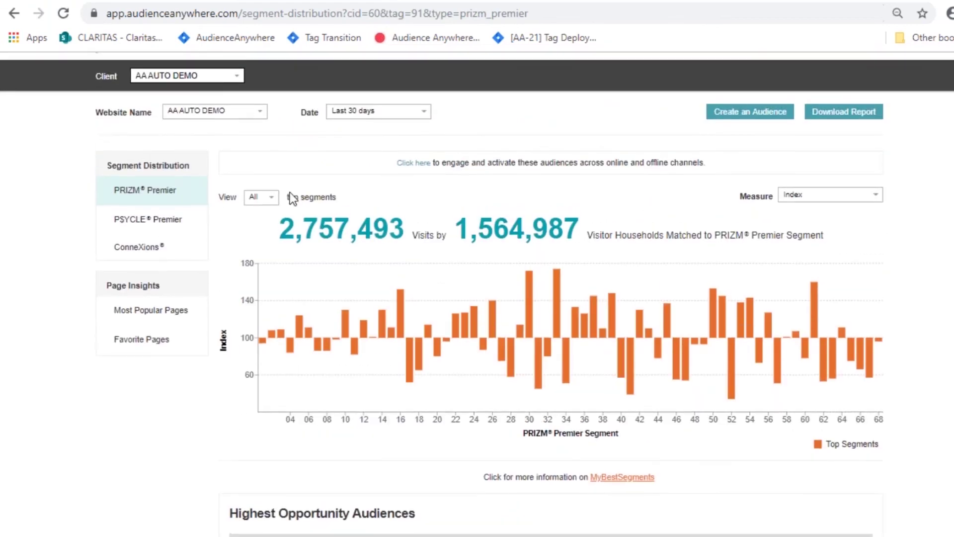
{"action": "left_click", "coordinate": [268, 197]}
{"action": "left_click_drag", "start_coordinate": [272, 282], "coordinate": [266, 248]}
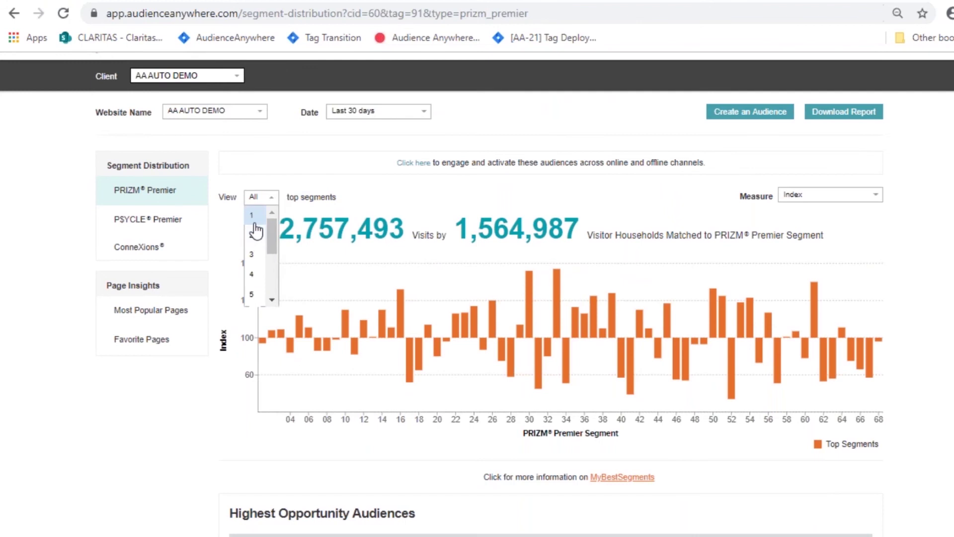
{"action": "left_click", "coordinate": [254, 256]}
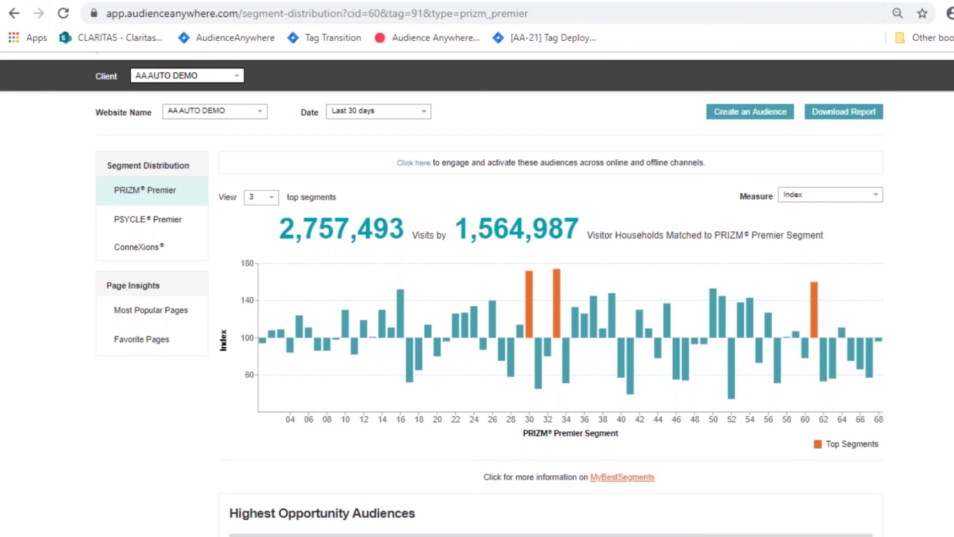
Review the top 3 segments in the Highest Opportunity Audiences table and check the 35 - 44 and 45 - 54 bars of their Age chart.
{"action": "scroll", "coordinate": [645, 266], "scroll_direction": "down", "scroll_amount": 1}
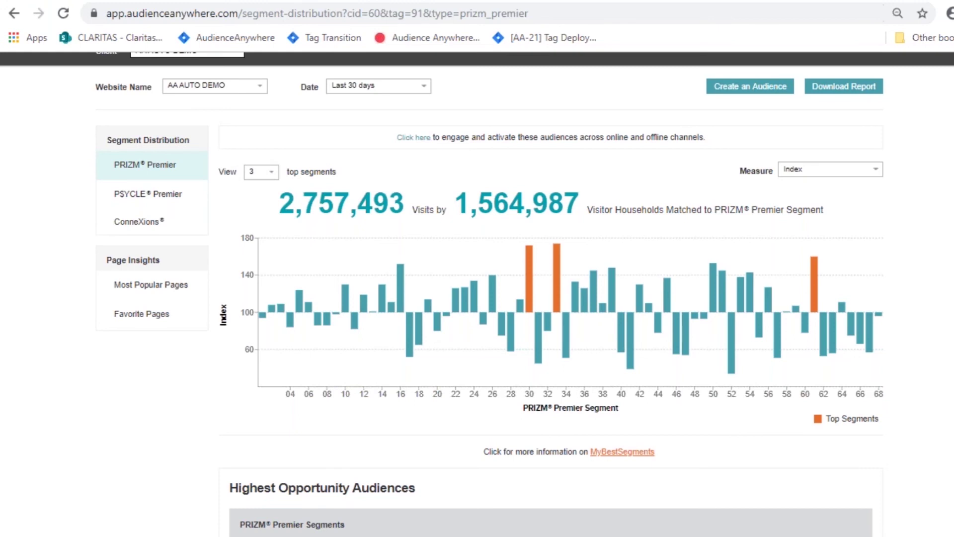
{"action": "scroll", "coordinate": [915, 244], "scroll_direction": "down", "scroll_amount": 5}
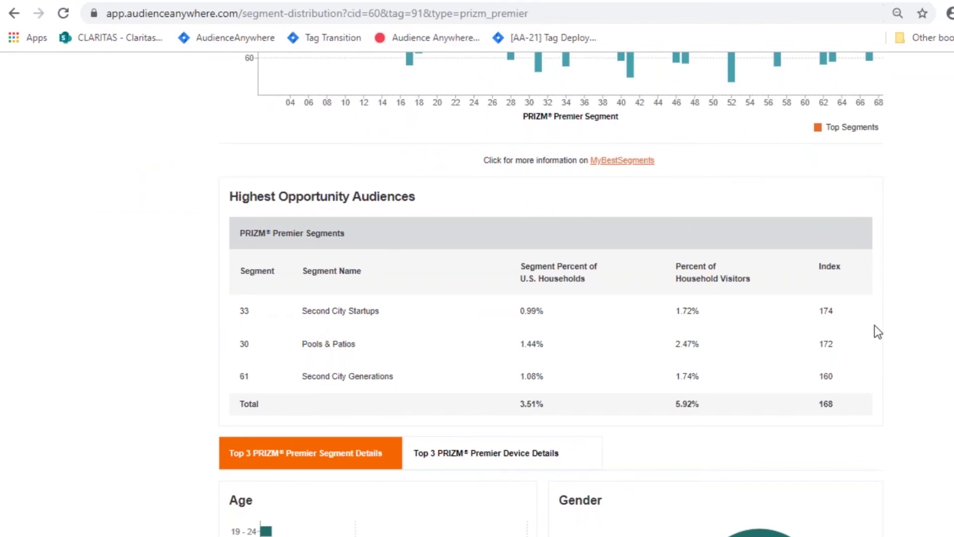
{"action": "scroll", "coordinate": [450, 252], "scroll_direction": "down", "scroll_amount": 5}
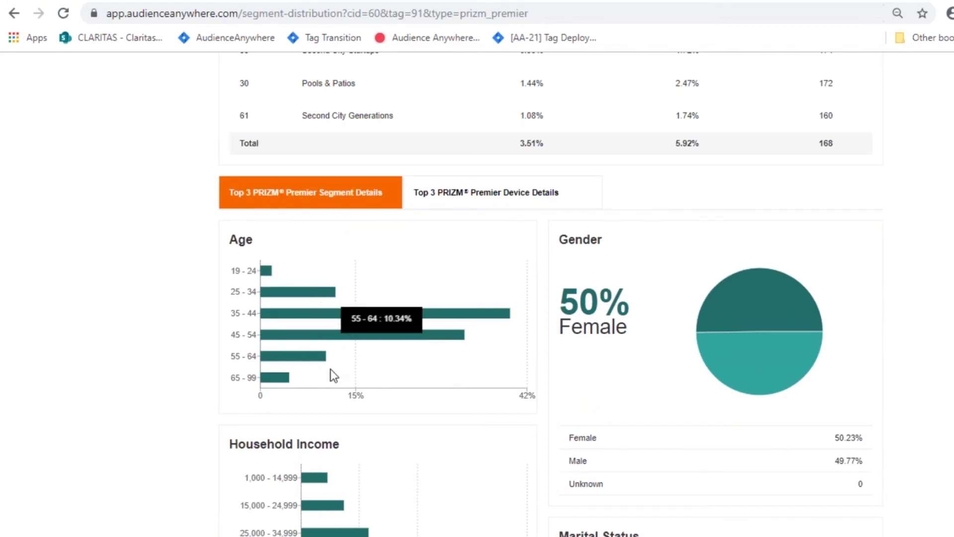
{"action": "scroll", "coordinate": [550, 294], "scroll_direction": "down", "scroll_amount": 2}
{"action": "scroll", "coordinate": [547, 293], "scroll_direction": "up", "scroll_amount": 3}
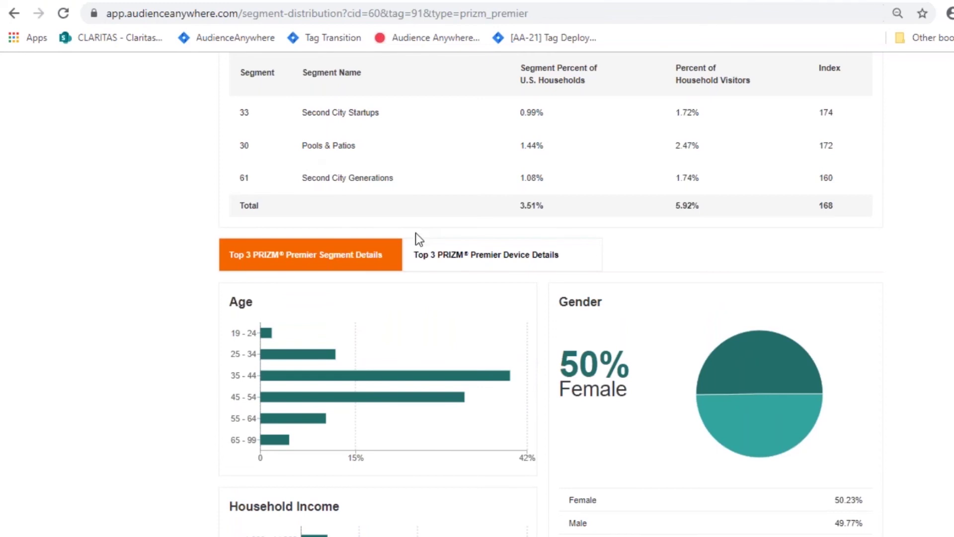
{"action": "mouse_move", "coordinate": [362, 365]}
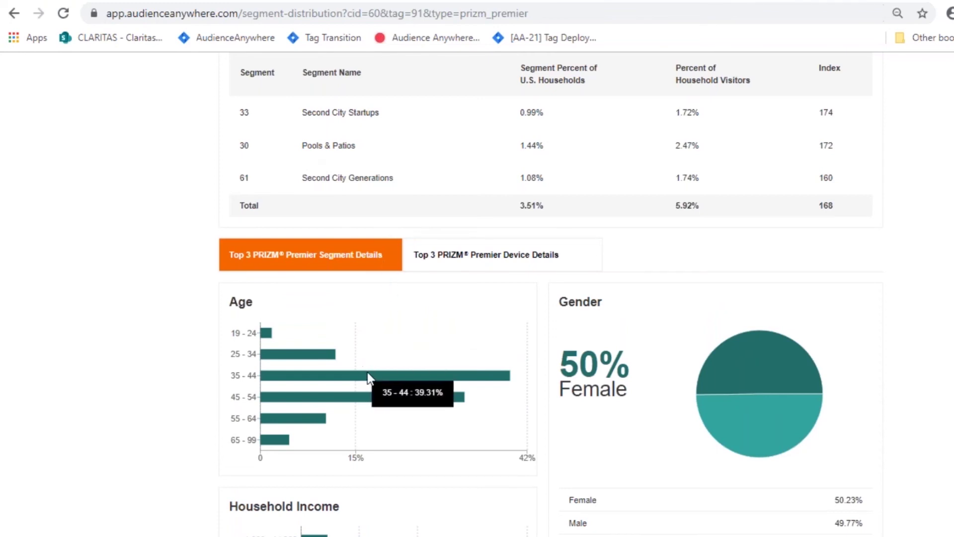
{"action": "mouse_move", "coordinate": [370, 398]}
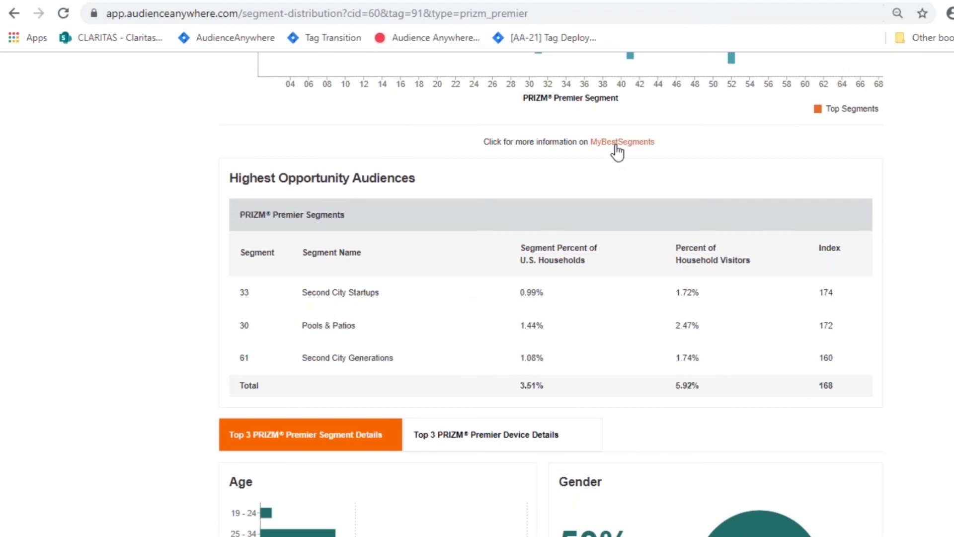
Switch to the Claritas MyBestSegments page and browse the PRIZM Premier segments arranged by Lifestage Group from 01 to 68.
{"action": "left_click", "coordinate": [225, 0]}
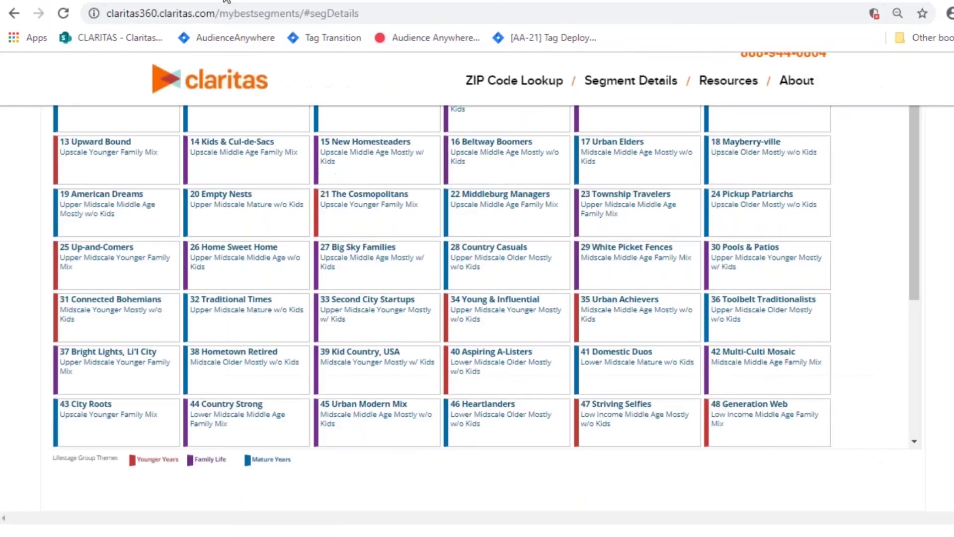
{"action": "scroll", "coordinate": [303, 171], "scroll_direction": "up", "scroll_amount": 5}
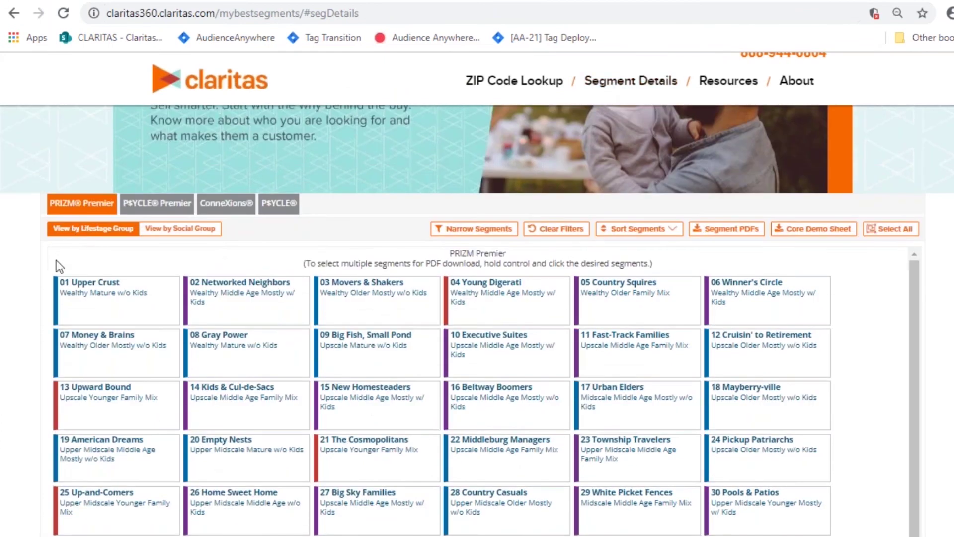
{"action": "scroll", "coordinate": [60, 267], "scroll_direction": "down", "scroll_amount": 4}
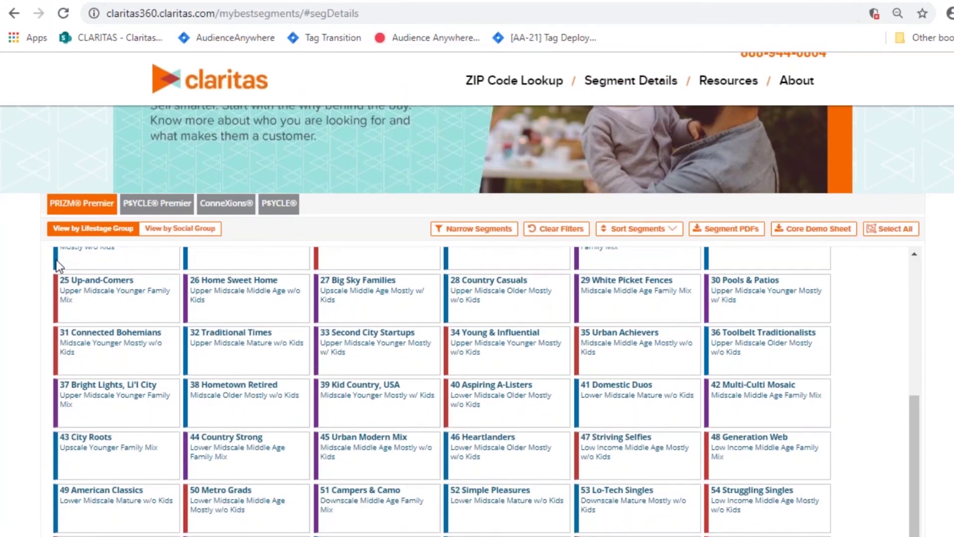
{"action": "scroll", "coordinate": [215, 315], "scroll_direction": "down", "scroll_amount": 5}
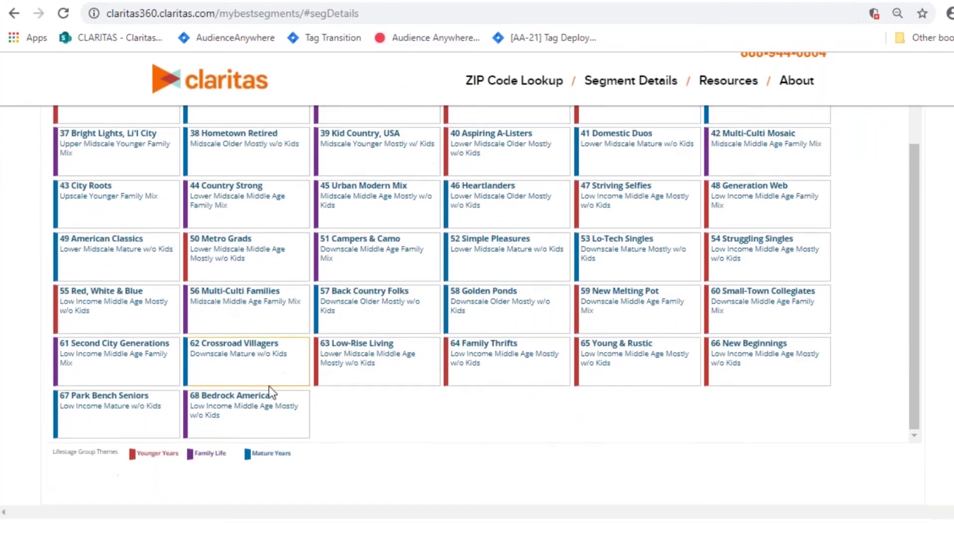
{"action": "scroll", "coordinate": [315, 426], "scroll_direction": "up", "scroll_amount": 4}
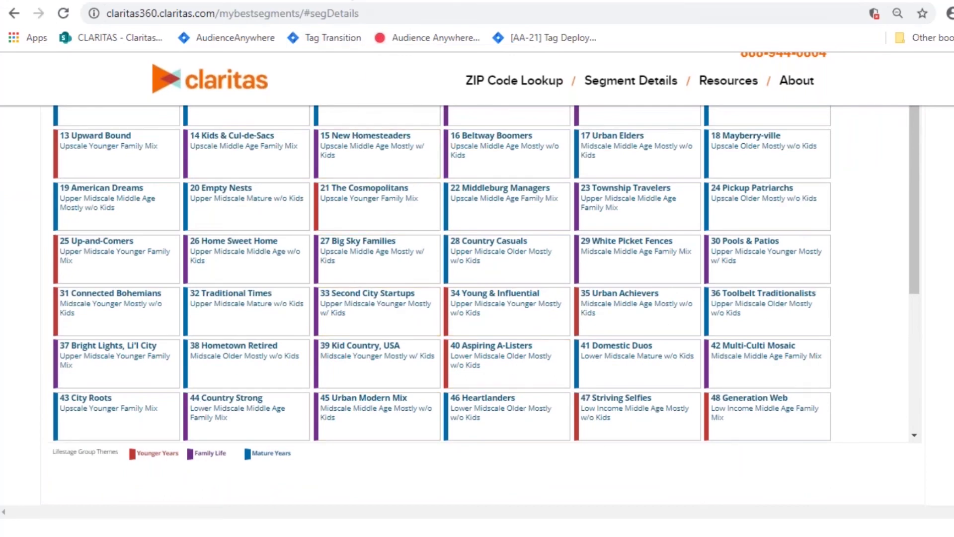
Bring up the MyBestSegments page for 33 Second City Startups and review its Snapshot of traits, map and top counties.
{"action": "left_click", "coordinate": [355, 1]}
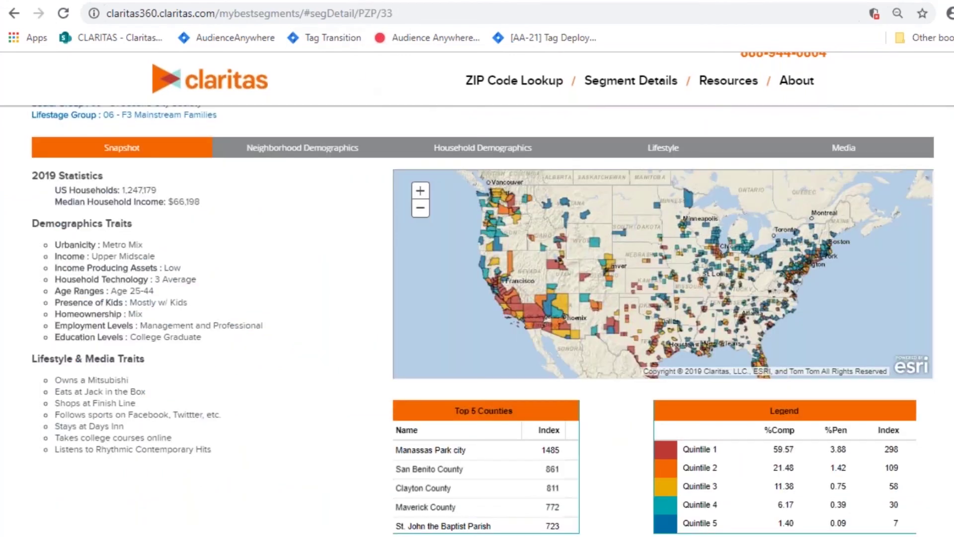
{"action": "scroll", "coordinate": [315, 226], "scroll_direction": "up", "scroll_amount": 1}
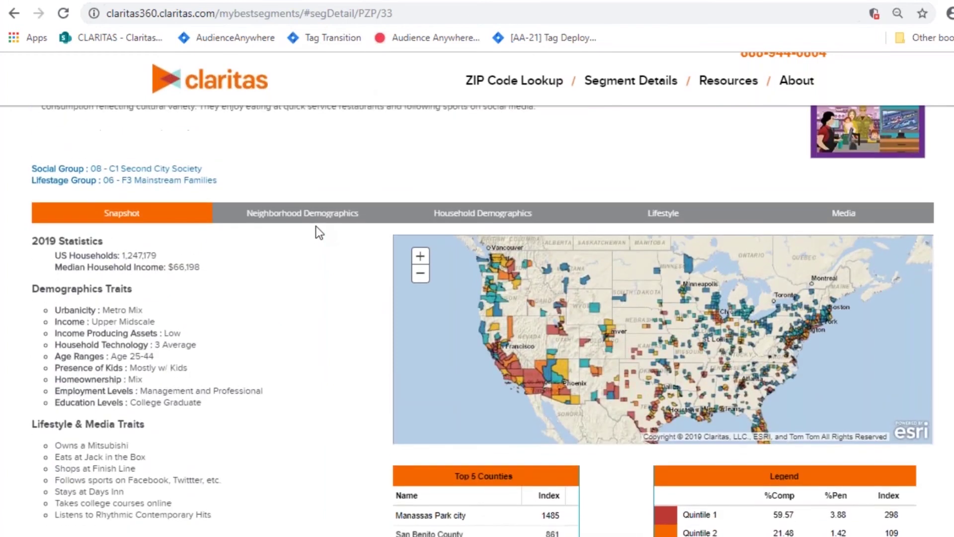
{"action": "scroll", "coordinate": [315, 226], "scroll_direction": "down", "scroll_amount": 1}
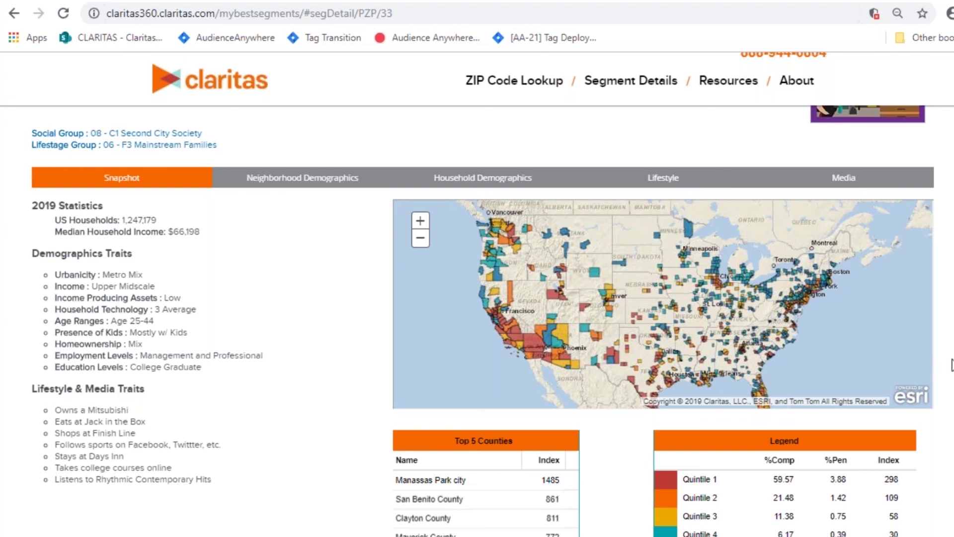
{"action": "scroll", "coordinate": [951, 365], "scroll_direction": "down", "scroll_amount": 2}
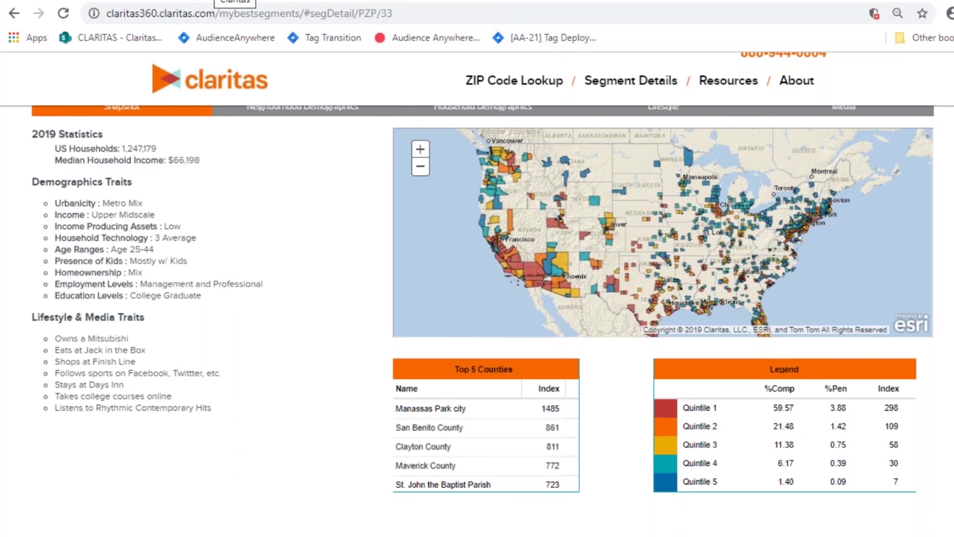
Switch back to AudienceAnywhere and return to the PRIZM Premier segment distribution chart.
{"action": "left_click", "coordinate": [85, 1]}
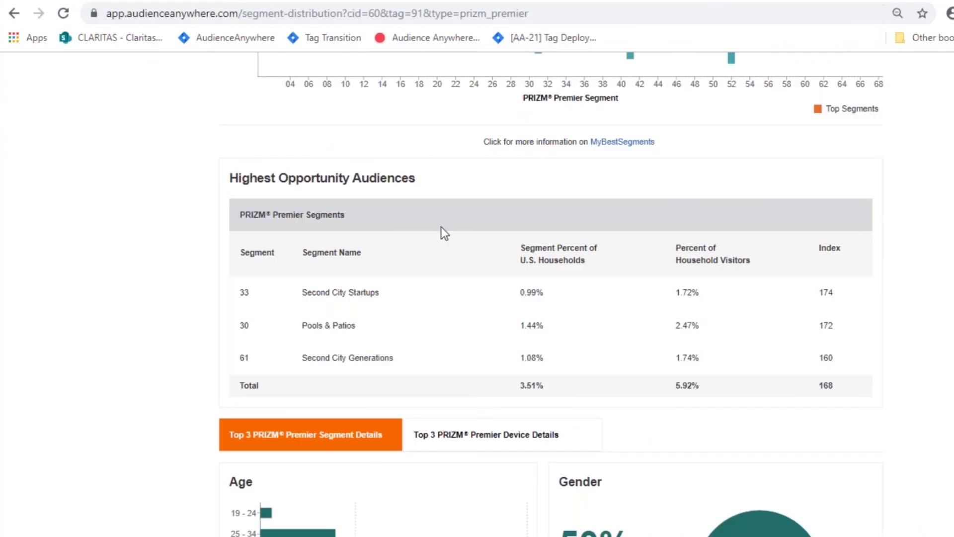
{"action": "scroll", "coordinate": [441, 227], "scroll_direction": "up", "scroll_amount": 7}
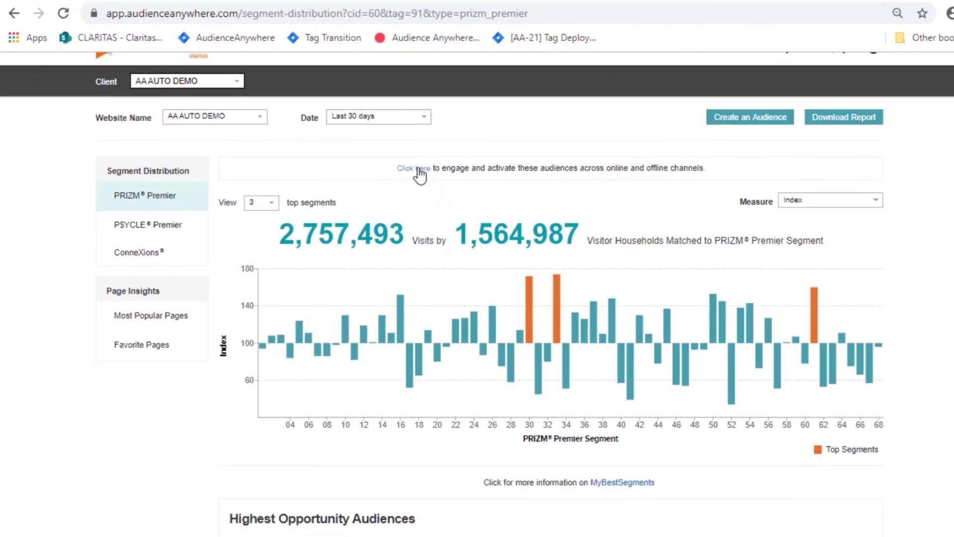
Open the form for engaging audiences across channels and enter the subject "Interested in targeting segment 33".
{"action": "left_click", "coordinate": [420, 171]}
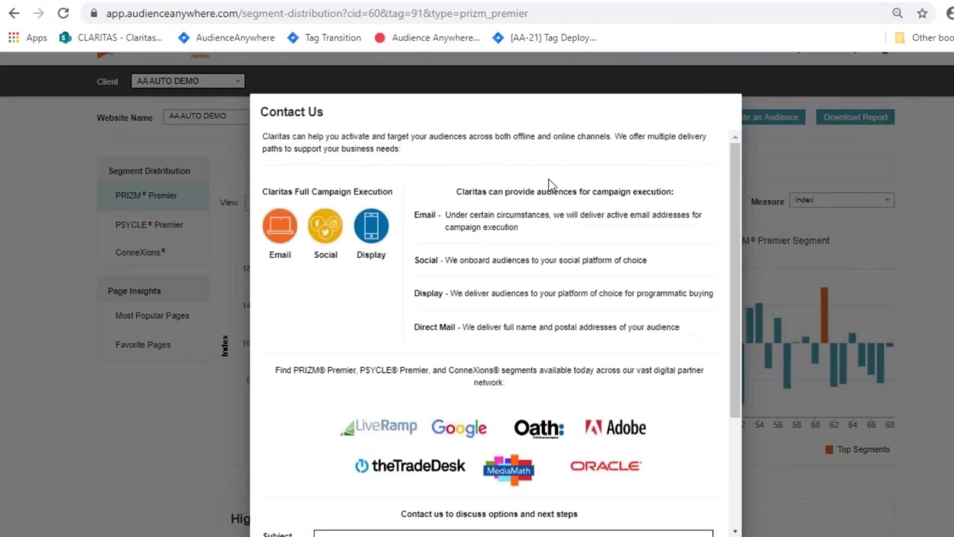
{"action": "scroll", "coordinate": [549, 179], "scroll_direction": "down", "scroll_amount": 3}
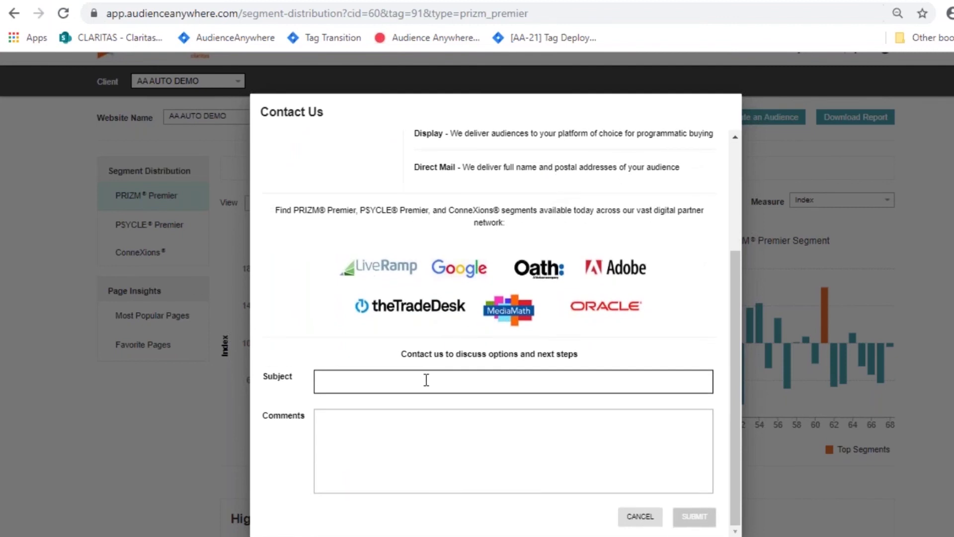
{"action": "type", "text": "Interested in targeting segment 33"}
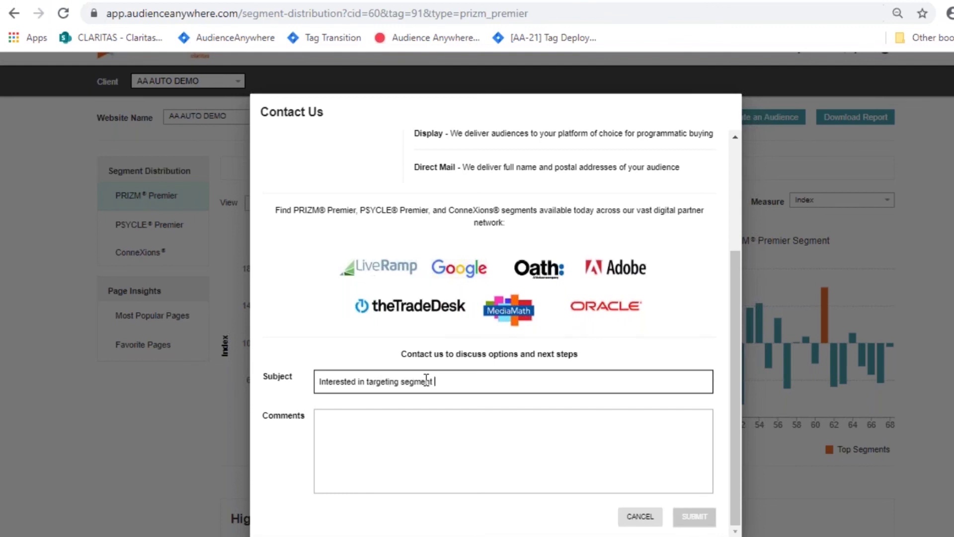
Enter the comment "Saw the dashboard and want to reach this audience.", try to submit the contact request, and close the form.
{"action": "left_click", "coordinate": [420, 450]}
{"action": "type", "text": "Saw"}
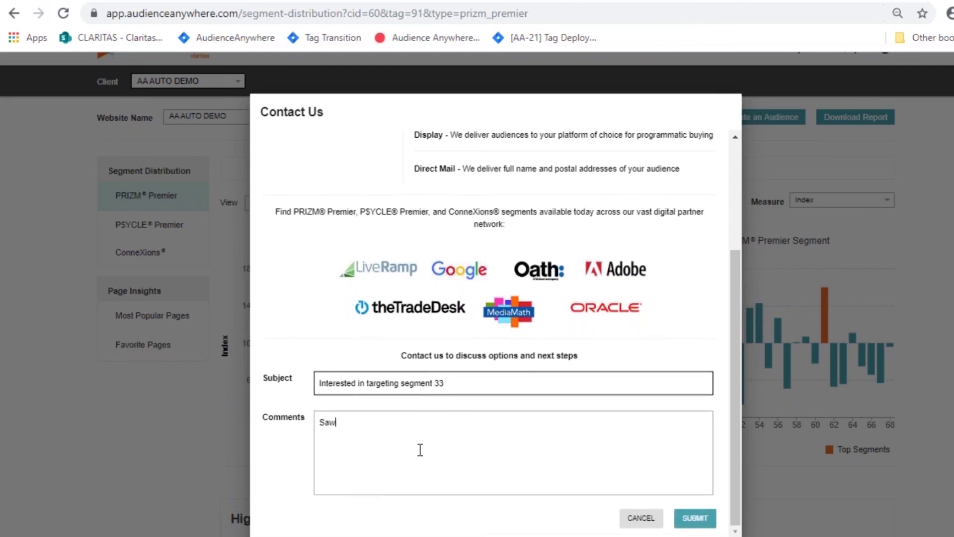
{"action": "type", "text": " the dashboard and want to "}
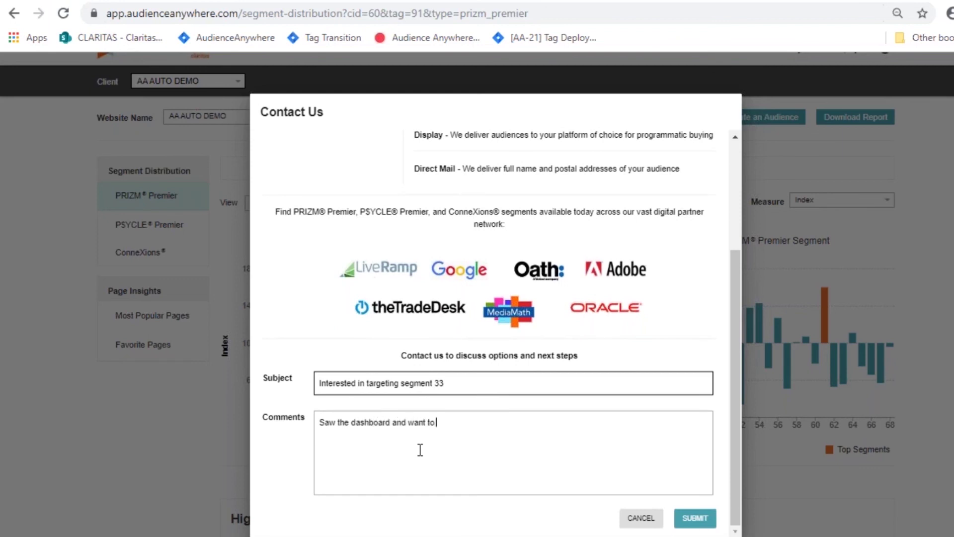
{"action": "type", "text": "reach this audience."}
{"action": "left_click", "coordinate": [702, 522]}
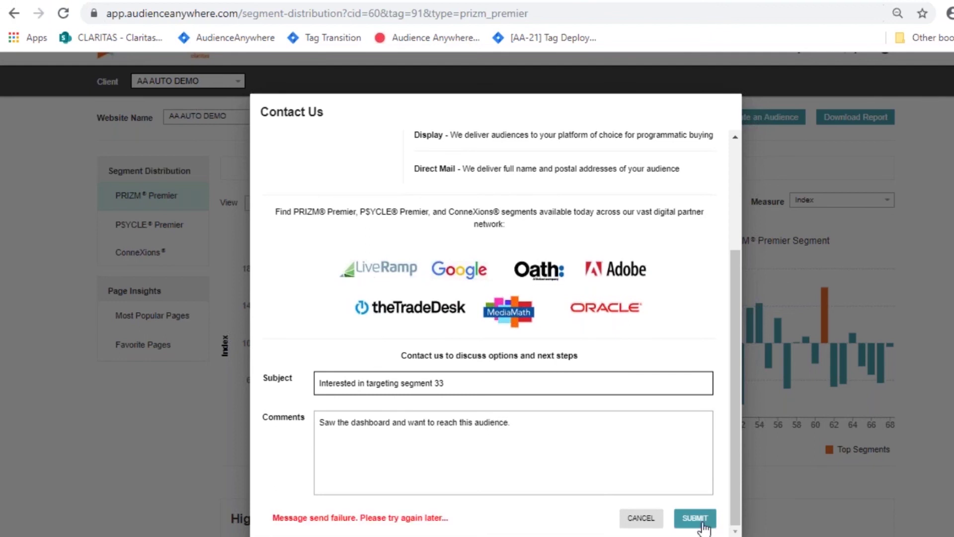
{"action": "left_click", "coordinate": [640, 517]}
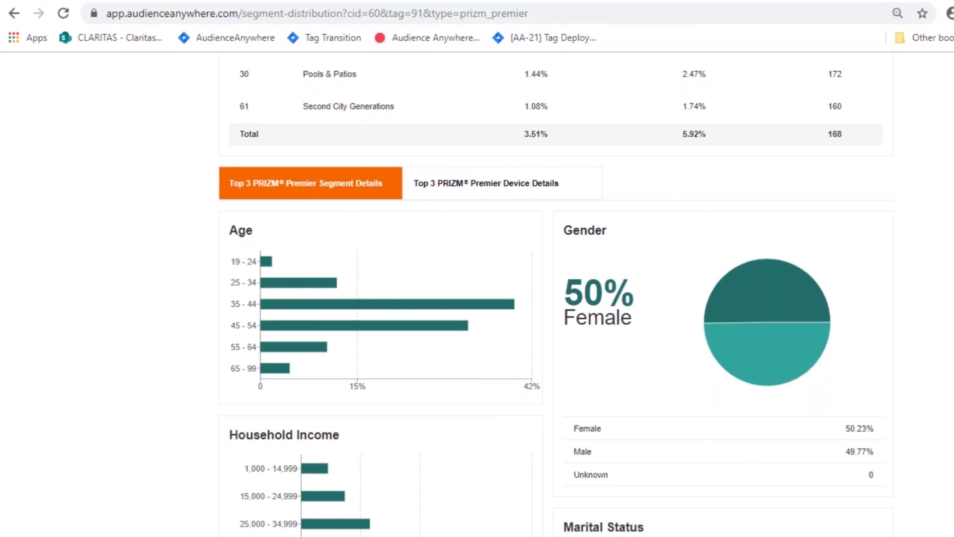
Show the Top 3 PRIZM Premier Device Details and review the device type, OS and model breakdowns.
{"action": "scroll", "coordinate": [556, 293], "scroll_direction": "down", "scroll_amount": 3}
{"action": "scroll", "coordinate": [556, 293], "scroll_direction": "up", "scroll_amount": 2}
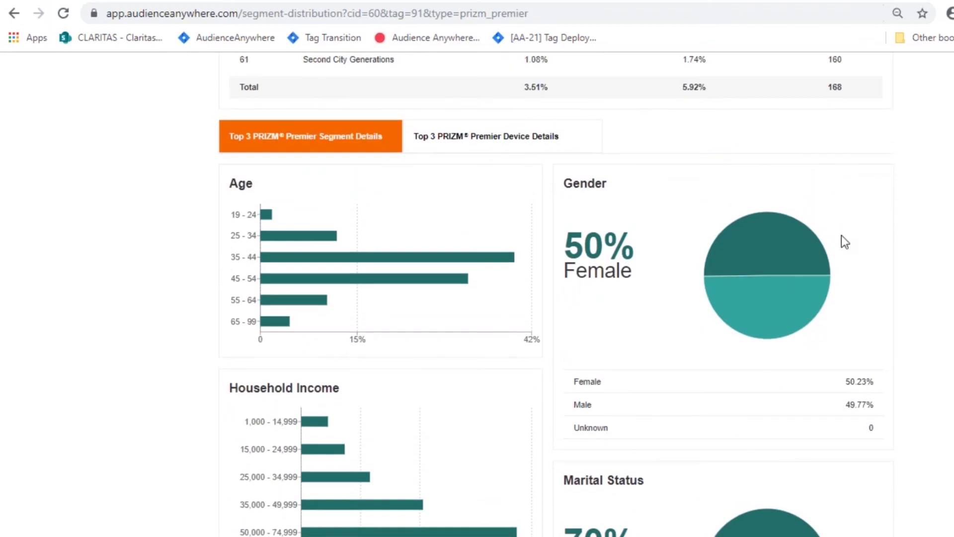
{"action": "left_click", "coordinate": [478, 145]}
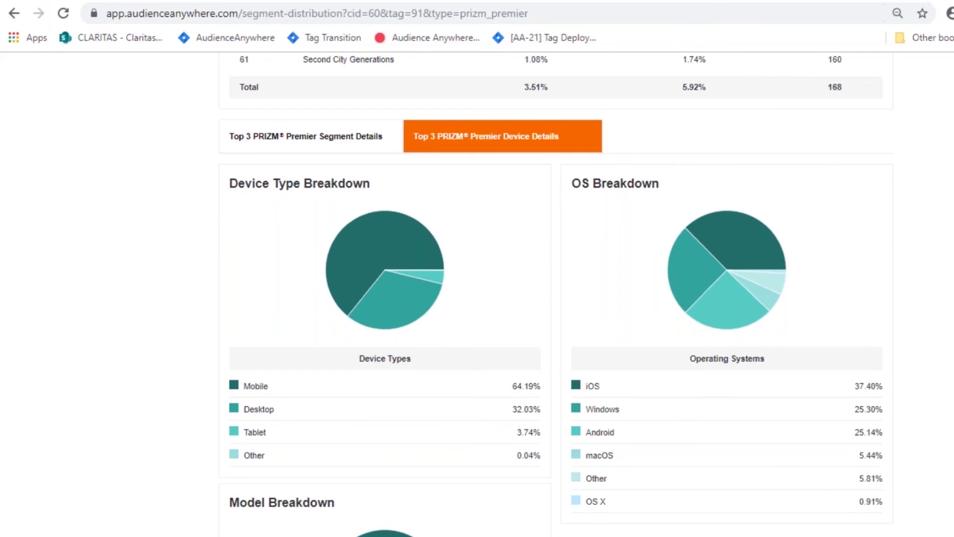
{"action": "scroll", "coordinate": [551, 293], "scroll_direction": "down", "scroll_amount": 2}
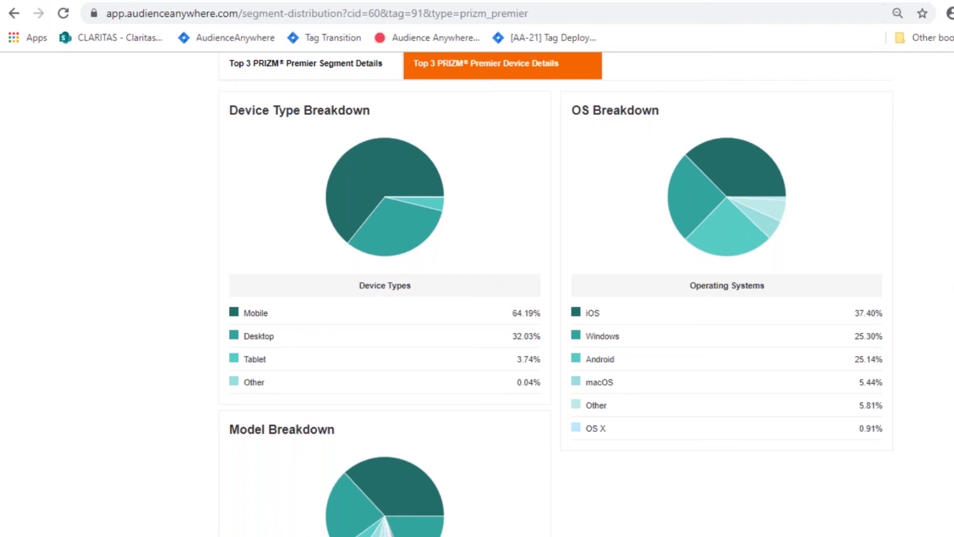
{"action": "scroll", "coordinate": [552, 296], "scroll_direction": "down", "scroll_amount": 2}
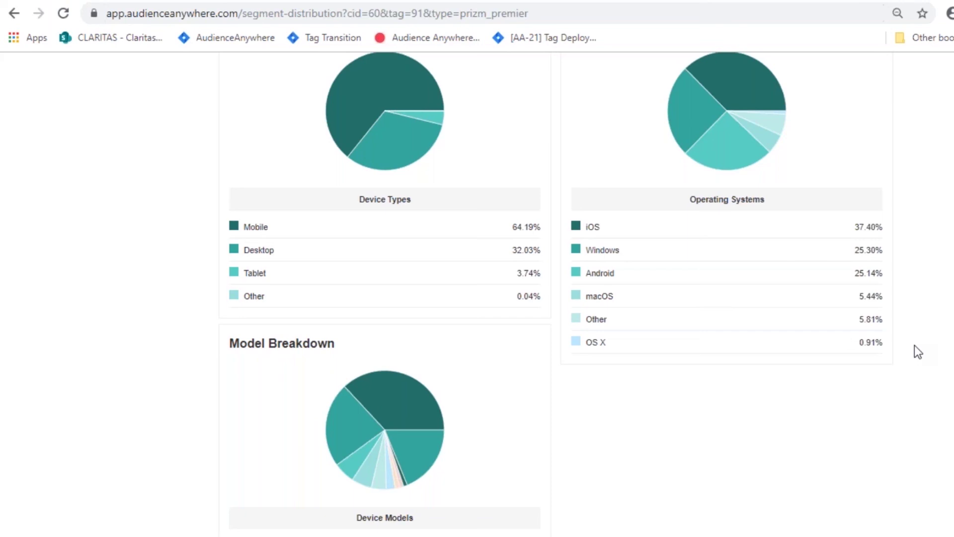
{"action": "scroll", "coordinate": [914, 345], "scroll_direction": "down", "scroll_amount": 2}
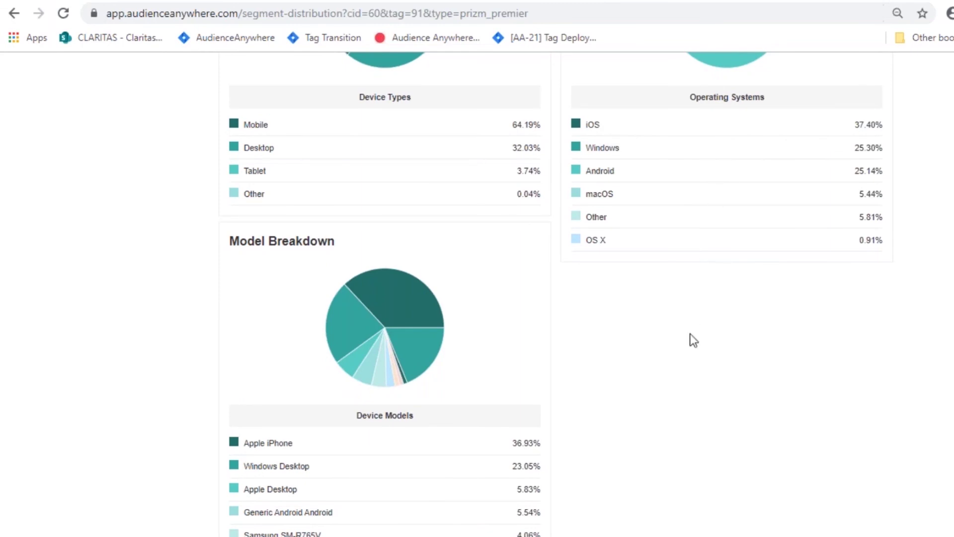
{"action": "scroll", "coordinate": [693, 340], "scroll_direction": "down", "scroll_amount": 2}
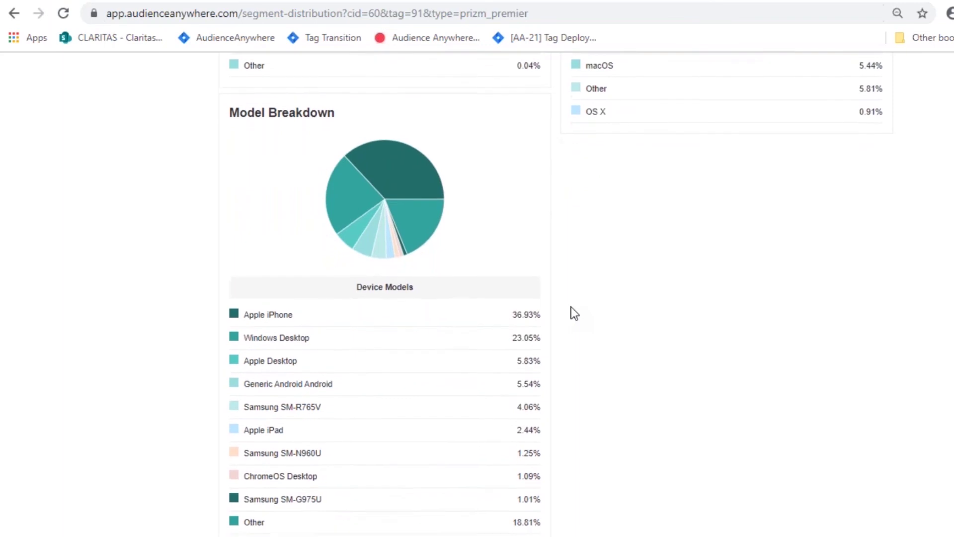
{"action": "scroll", "coordinate": [571, 307], "scroll_direction": "down", "scroll_amount": 2}
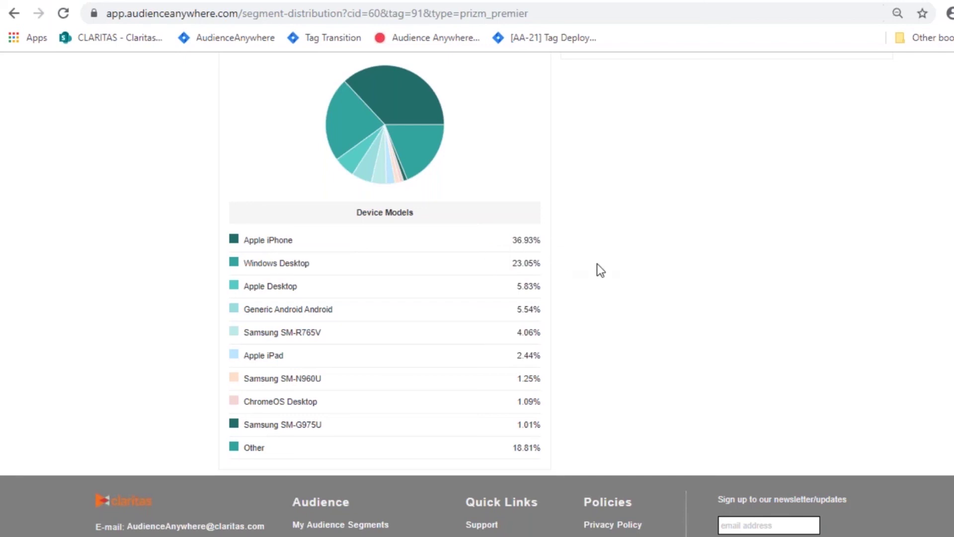
Download the PRIZM Premier segment distribution report as both PDF and CSV files.
{"action": "scroll", "coordinate": [600, 270], "scroll_direction": "up", "scroll_amount": 2}
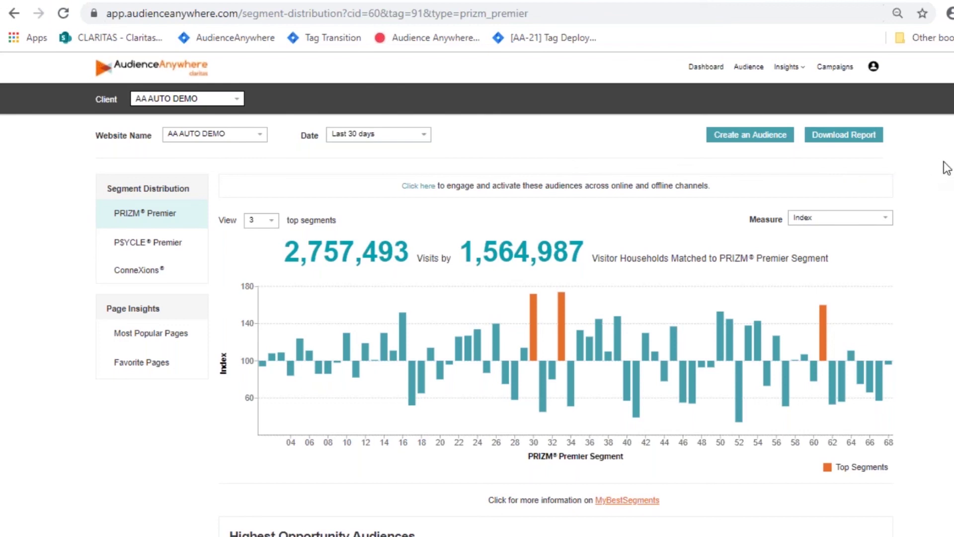
{"action": "left_click", "coordinate": [829, 141]}
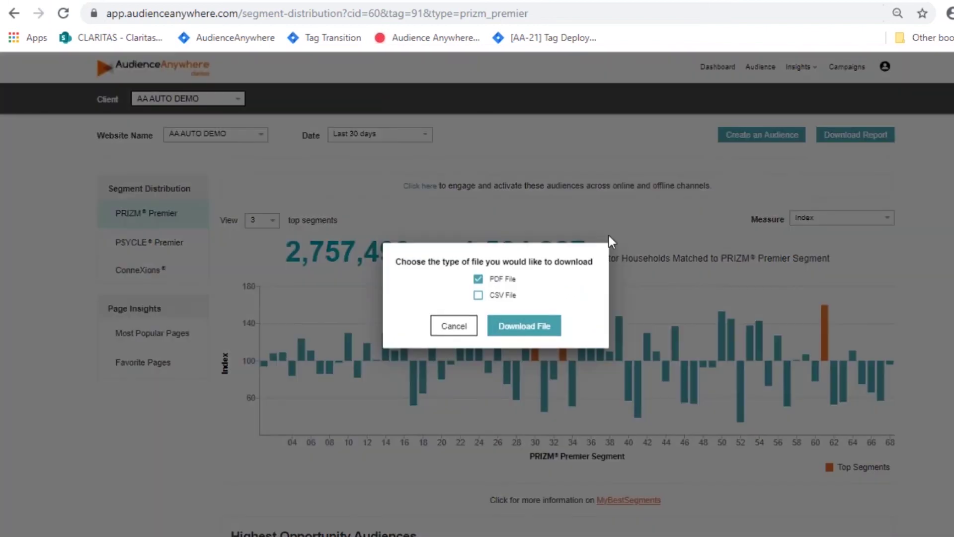
{"action": "left_click", "coordinate": [477, 295]}
{"action": "left_click", "coordinate": [511, 330]}
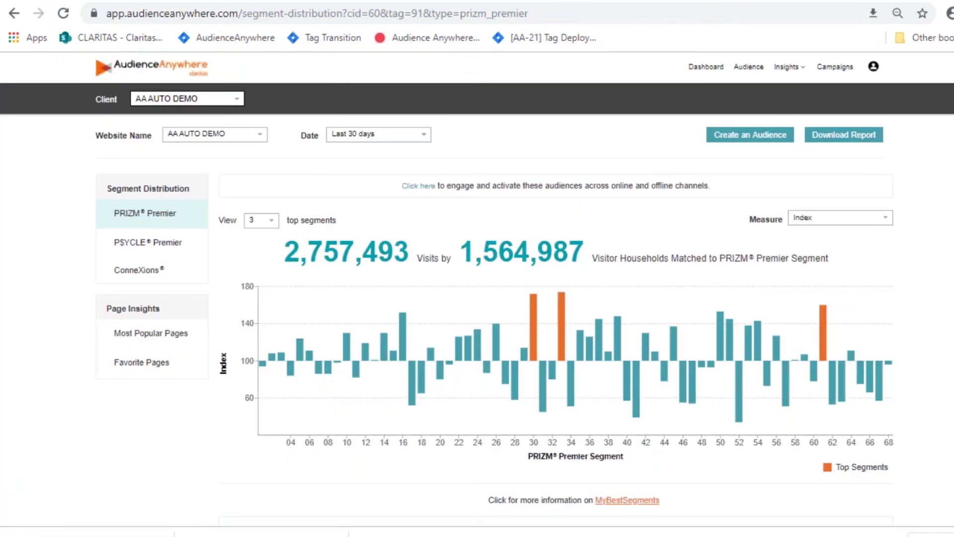
Open the downloaded PDF report and review its distribution chart, Highest Opportunity Audiences table, media channel reach and demographic charts.
{"action": "left_click", "coordinate": [49, 533]}
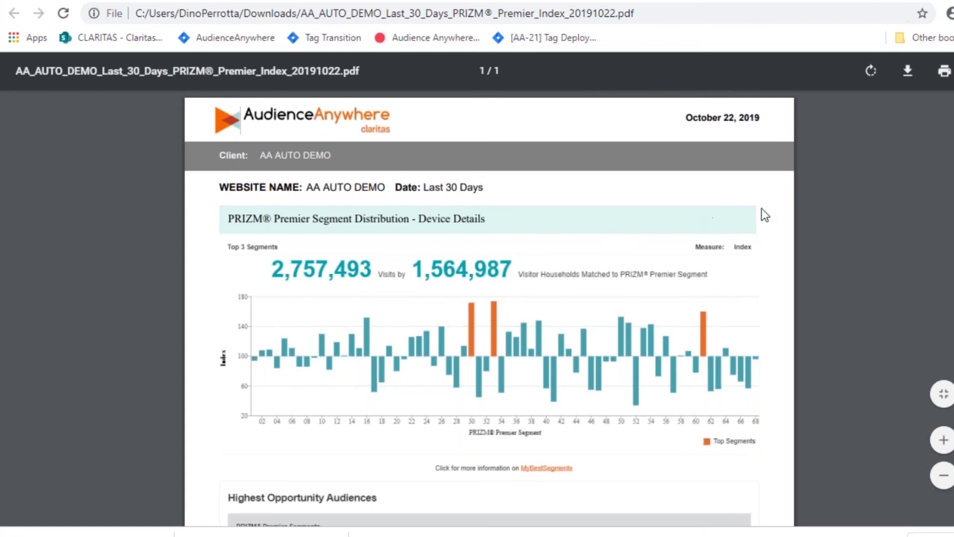
{"action": "scroll", "coordinate": [489, 308], "scroll_direction": "down", "scroll_amount": 7}
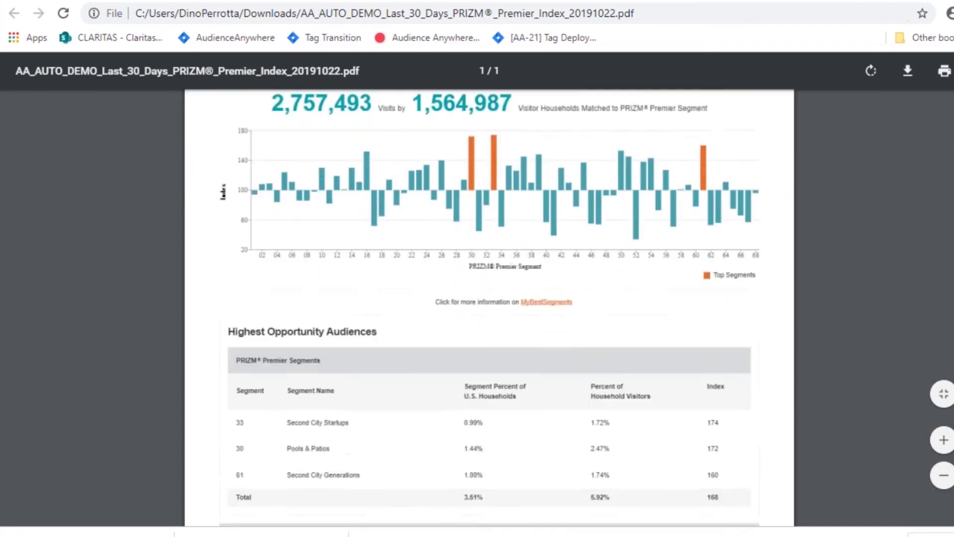
{"action": "scroll", "coordinate": [490, 309], "scroll_direction": "down", "scroll_amount": 3}
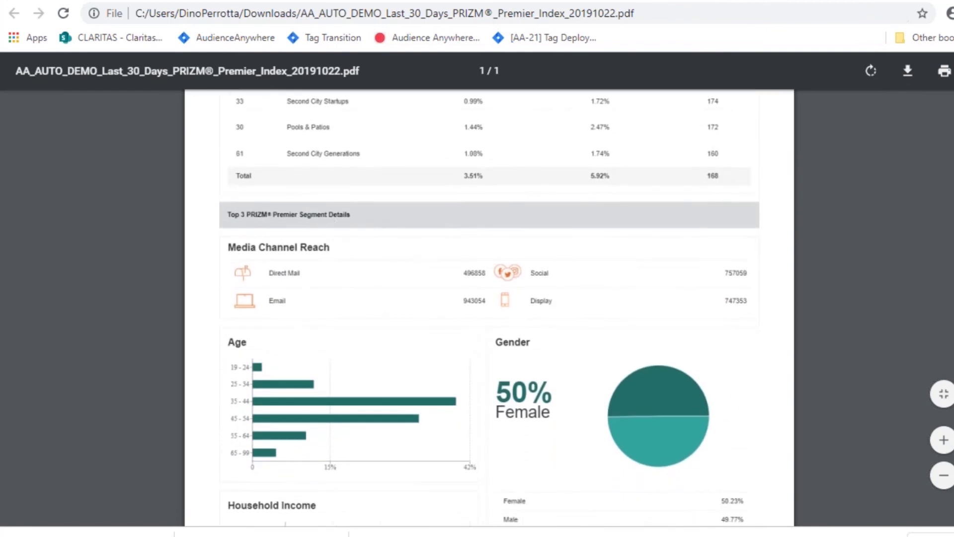
{"action": "scroll", "coordinate": [489, 308], "scroll_direction": "down", "scroll_amount": 3}
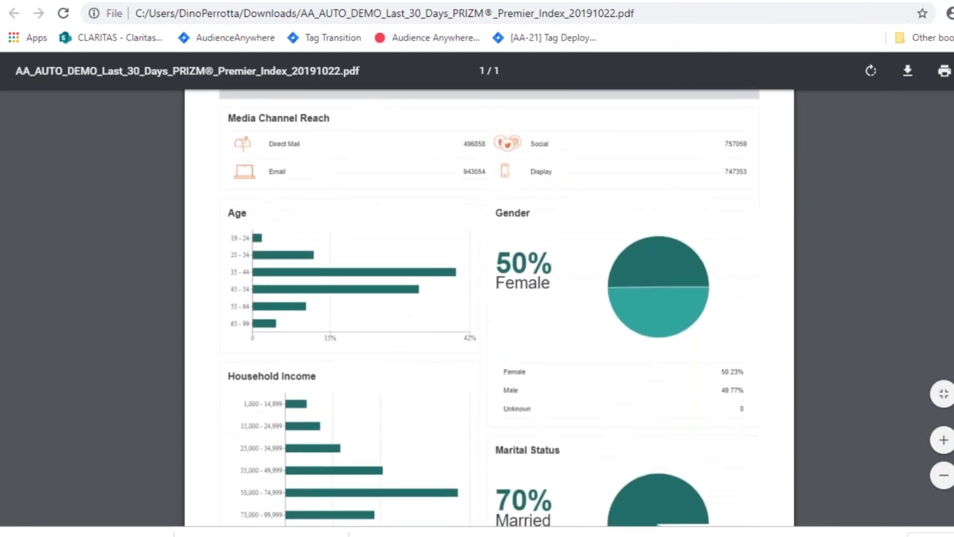
{"action": "scroll", "coordinate": [489, 308], "scroll_direction": "down", "scroll_amount": 10}
{"action": "scroll", "coordinate": [489, 308], "scroll_direction": "down", "scroll_amount": 5}
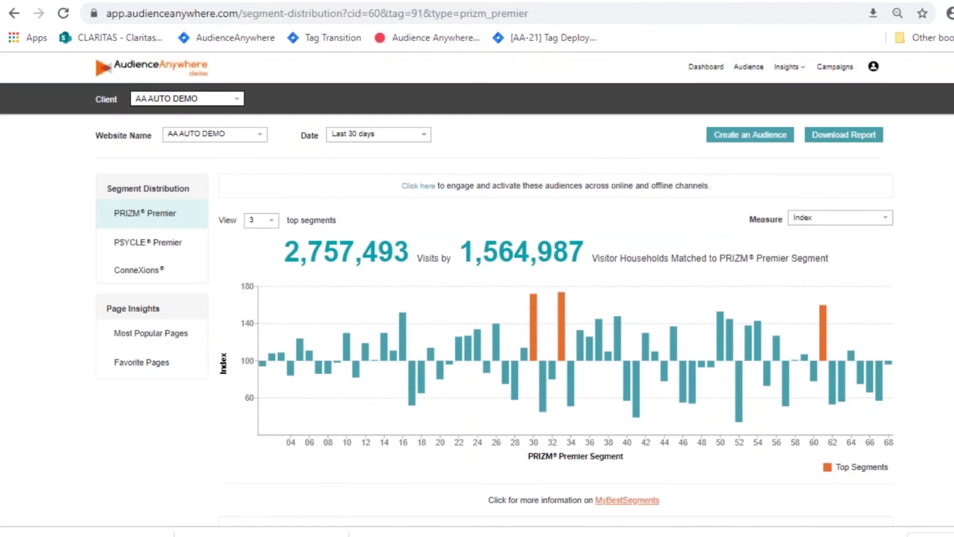
Return to the segment distribution page, view the options for creating an audience, and close them without saving.
{"action": "scroll", "coordinate": [477, 285], "scroll_direction": "down", "scroll_amount": 1}
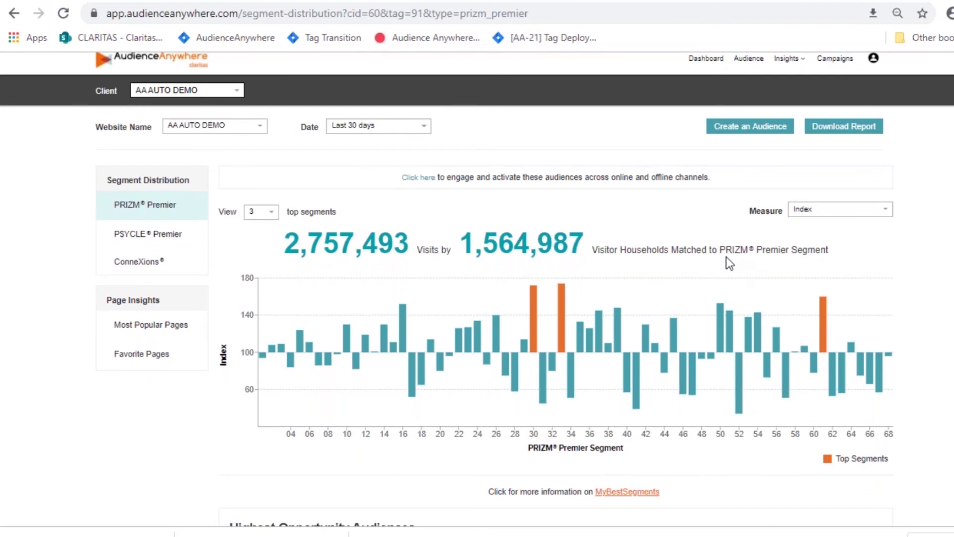
{"action": "left_click", "coordinate": [732, 130]}
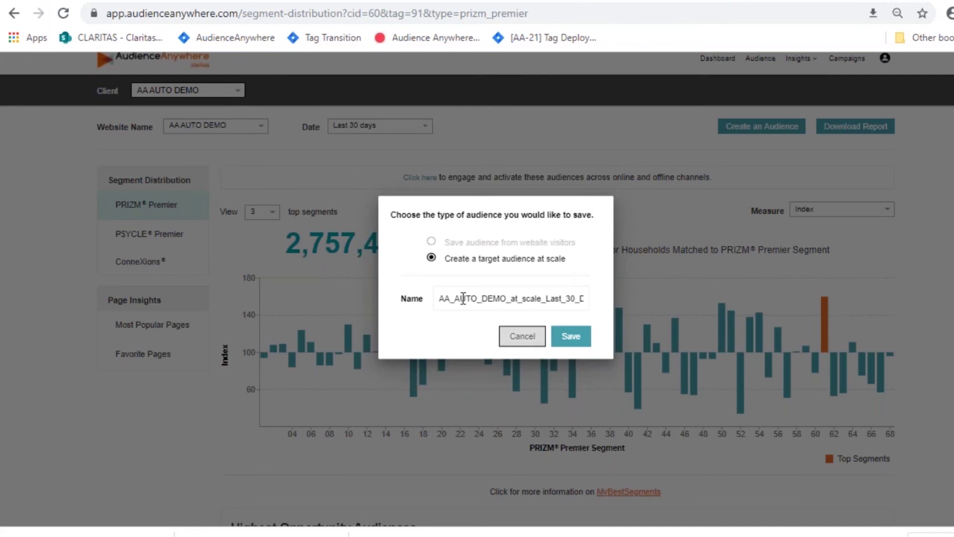
{"action": "left_click", "coordinate": [515, 337]}
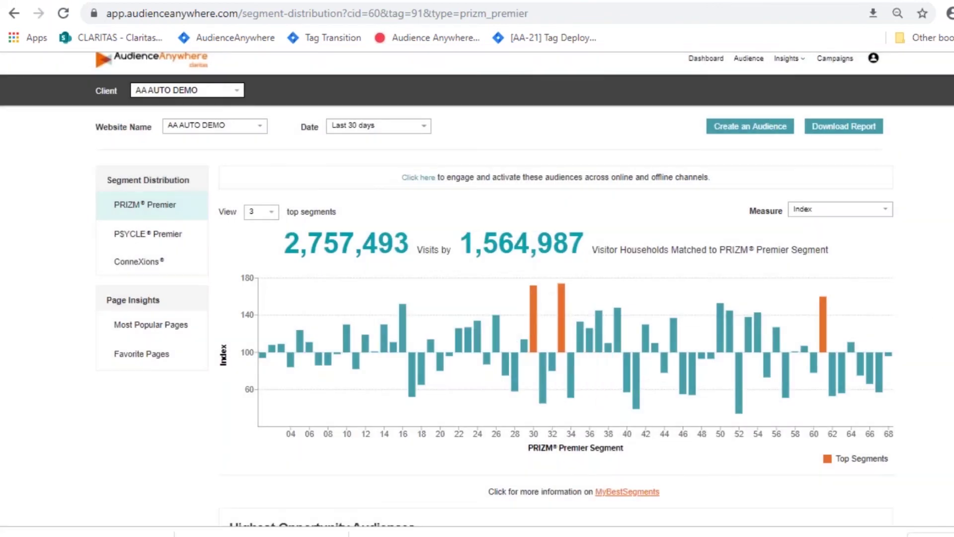
{"action": "scroll", "coordinate": [477, 288], "scroll_direction": "down", "scroll_amount": 5}
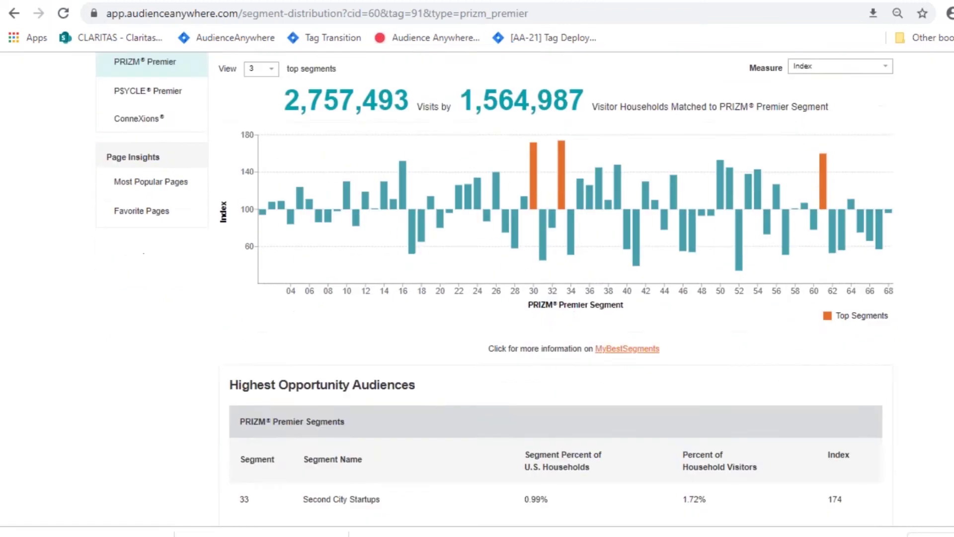
{"action": "scroll", "coordinate": [477, 288], "scroll_direction": "up", "scroll_amount": 5}
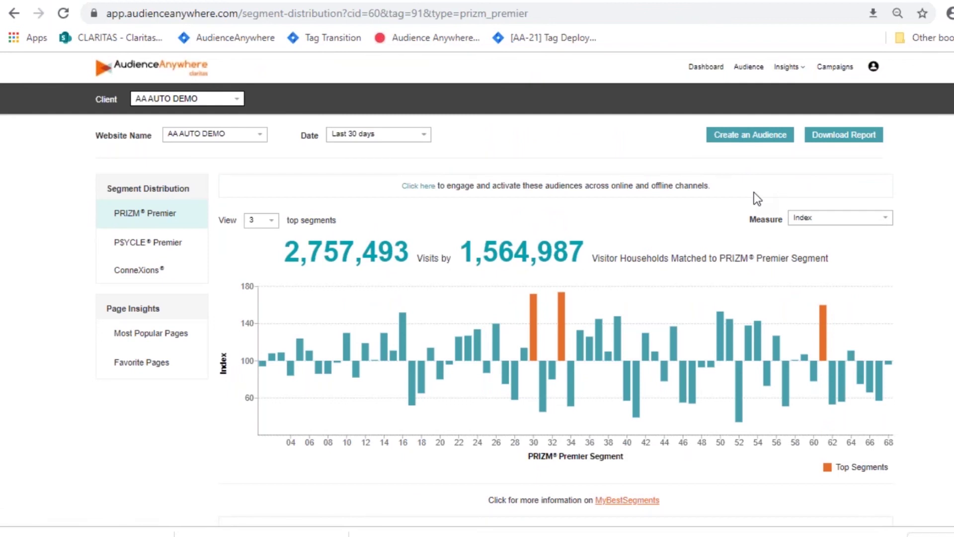
{"action": "scroll", "coordinate": [305, 284], "scroll_direction": "down", "scroll_amount": 8}
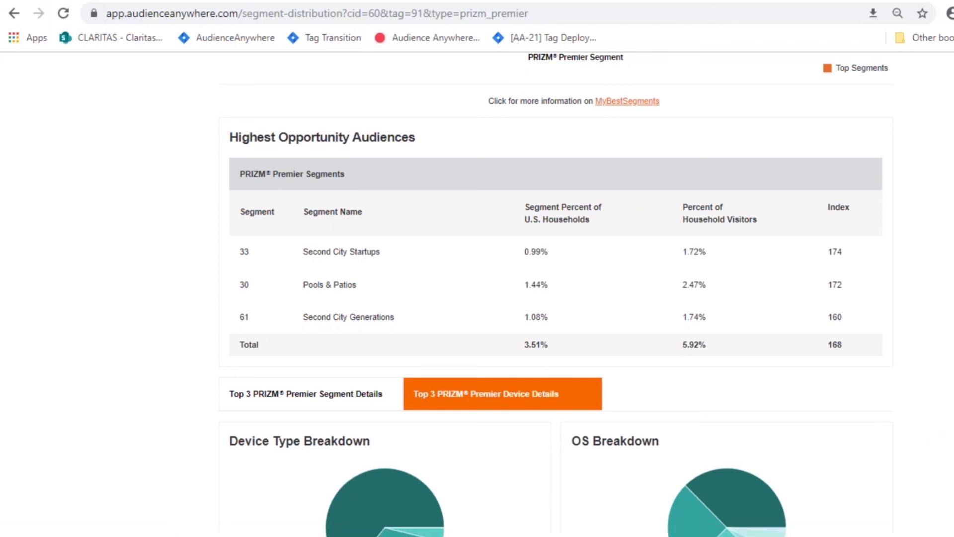
{"action": "scroll", "coordinate": [557, 294], "scroll_direction": "up", "scroll_amount": 8}
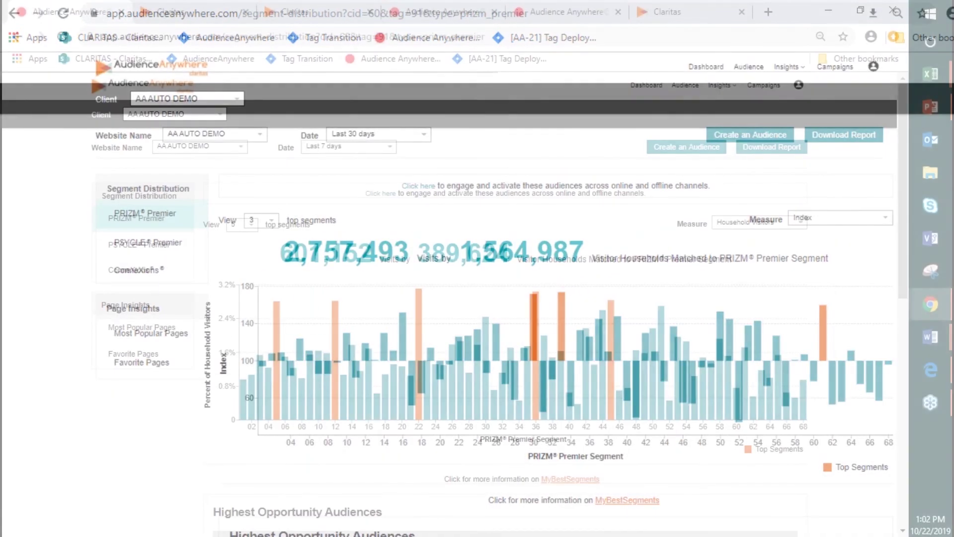
Set the measure to Index for the AA AUTO DEMO PRIZM Premier distribution covering the last 7 days.
{"action": "left_click", "coordinate": [792, 231]}
{"action": "left_click", "coordinate": [792, 259]}
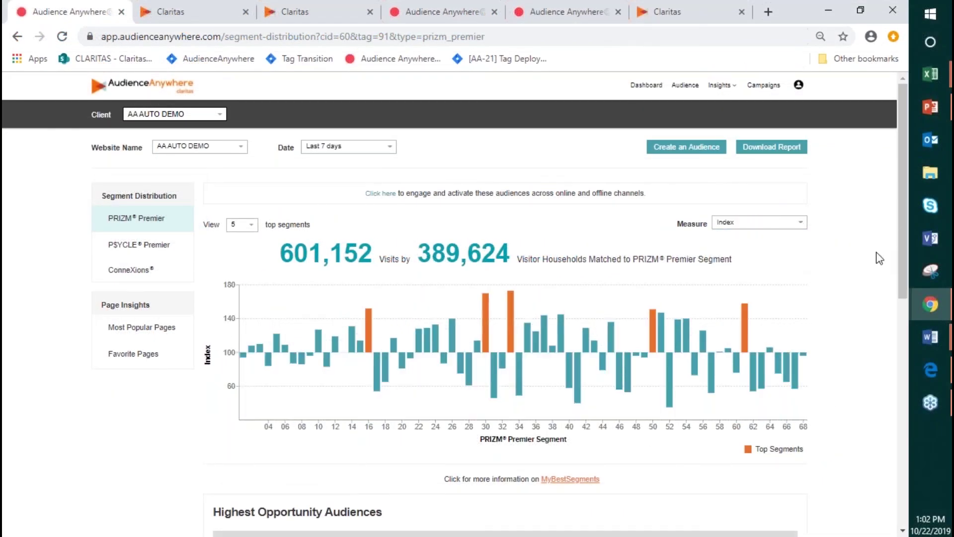